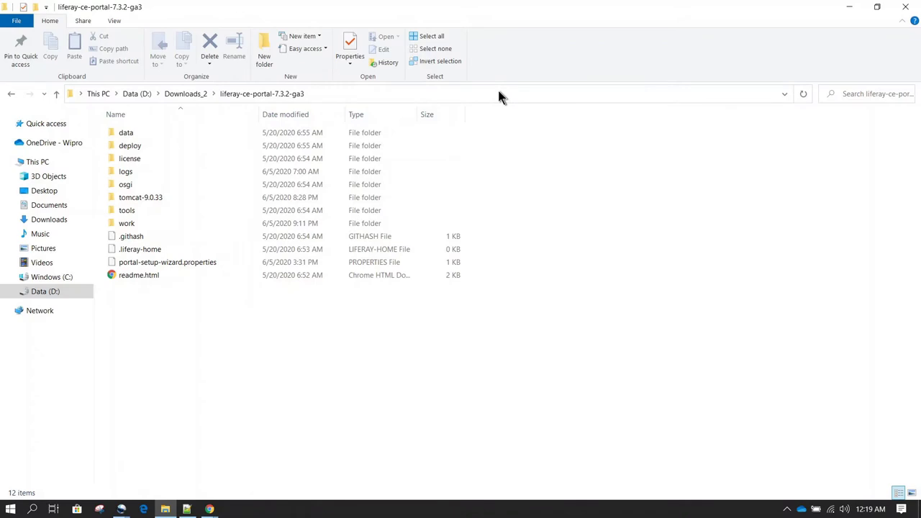
Step: Open the data folder of the Liferay portal directory and view the contents of its document_library subfolder, returning to data
{"action": "left_click", "coordinate": [500, 94]}
{"action": "left_click", "coordinate": [510, 160]}
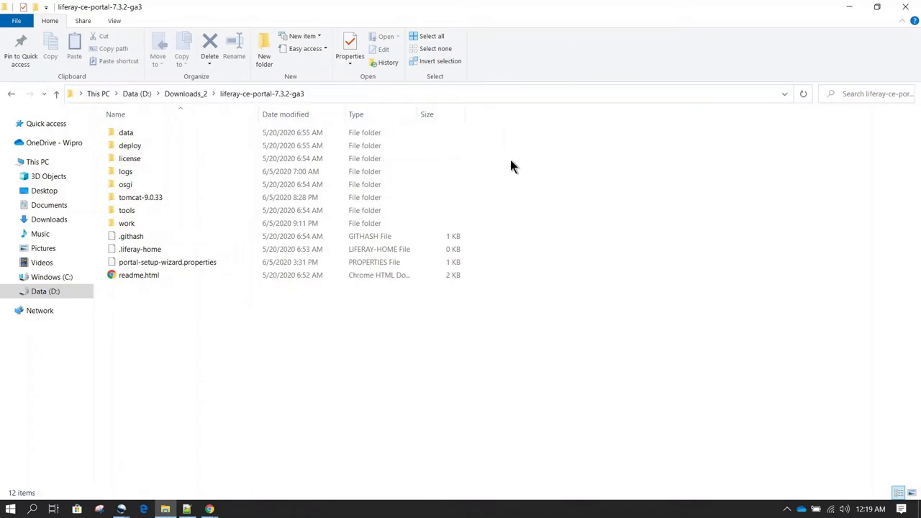
{"action": "left_click", "coordinate": [180, 135]}
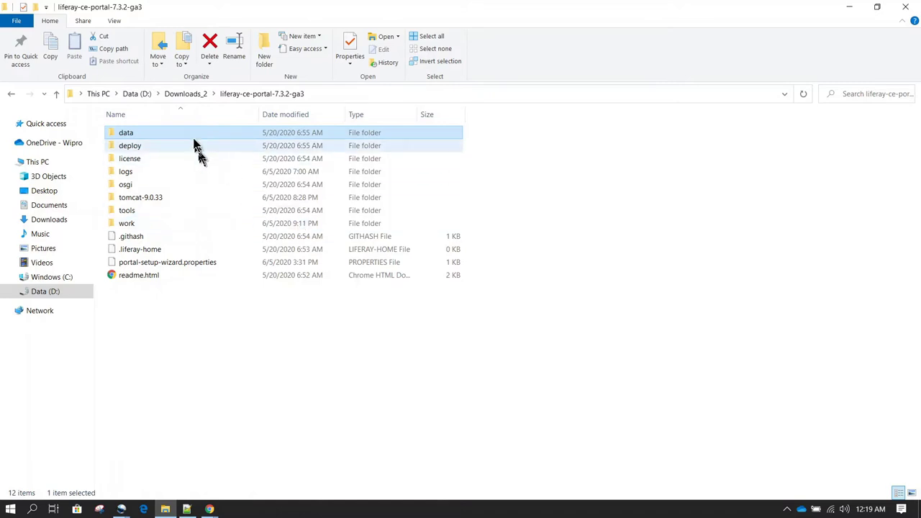
{"action": "double_click", "coordinate": [191, 137]}
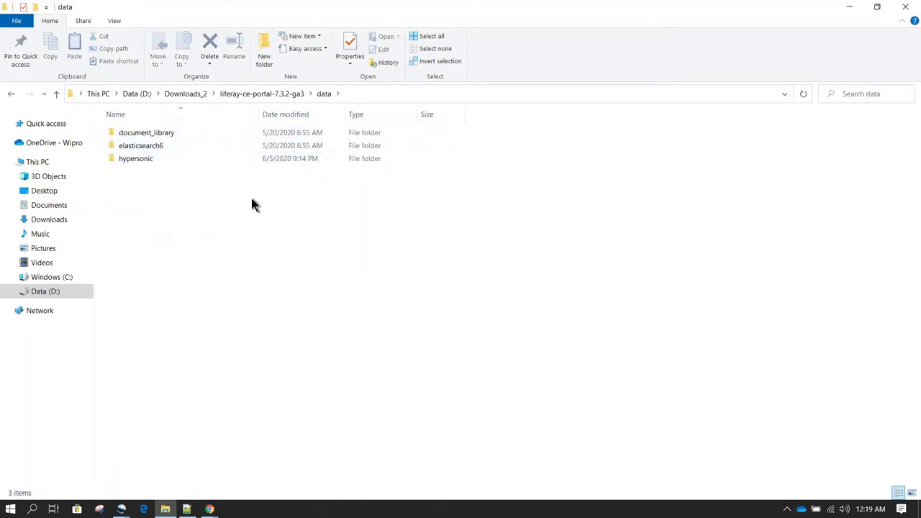
{"action": "left_click", "coordinate": [205, 135]}
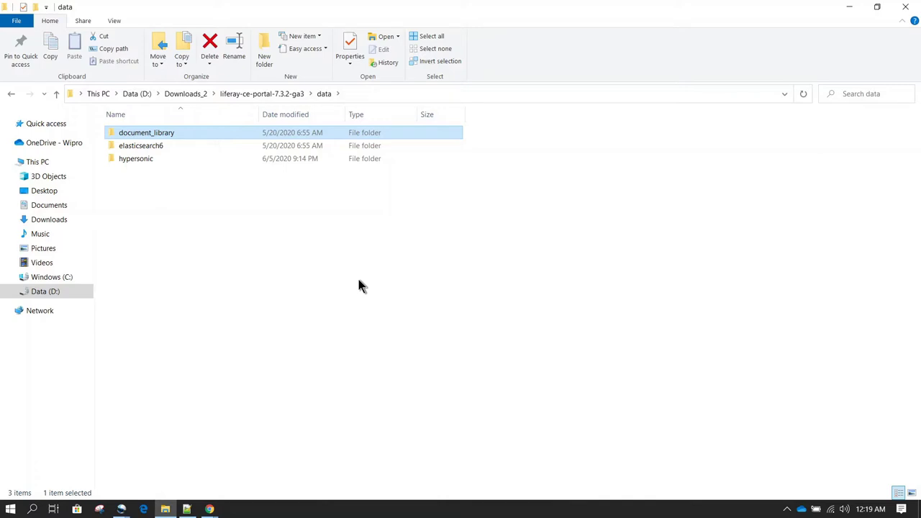
{"action": "key", "text": "Return"}
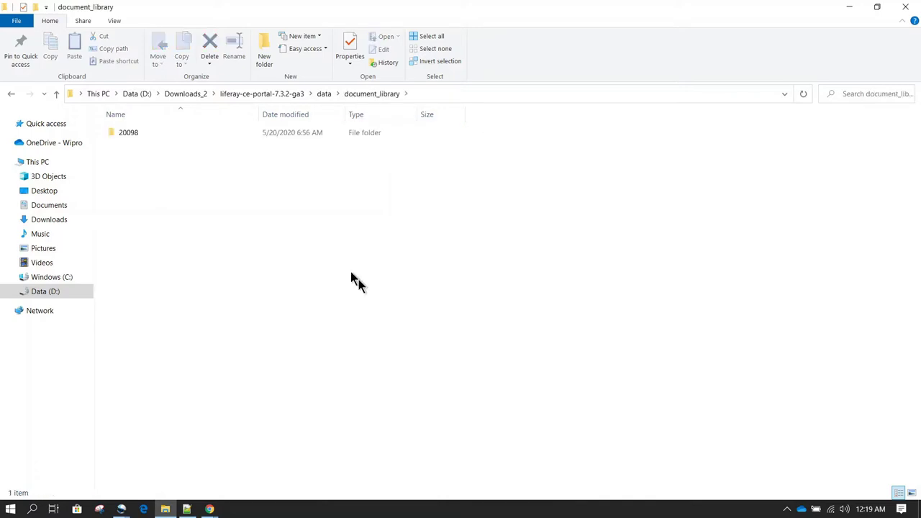
{"action": "key", "text": "BackSpace"}
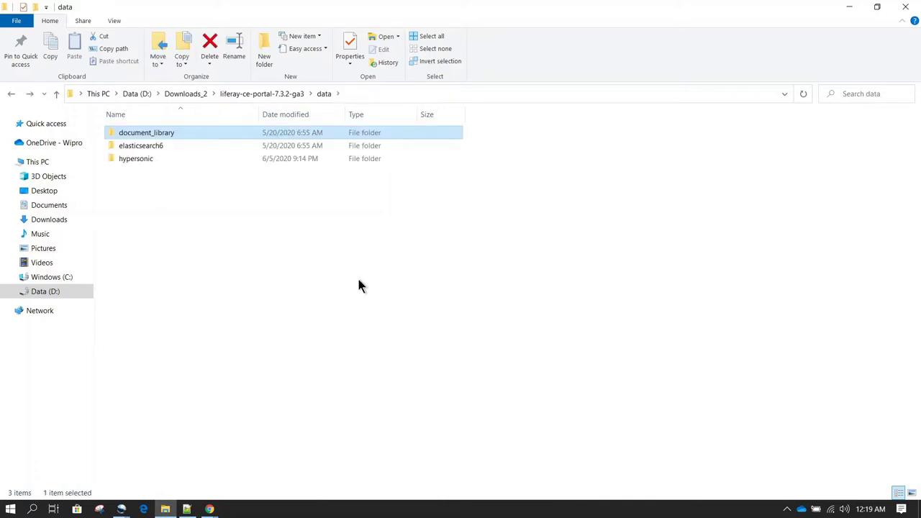
Step: Examine the elasticsearch6 and hypersonic subfolders of data, and return to the liferay-ce-portal-7.3.2-ga3 folder
{"action": "key", "text": "Down"}
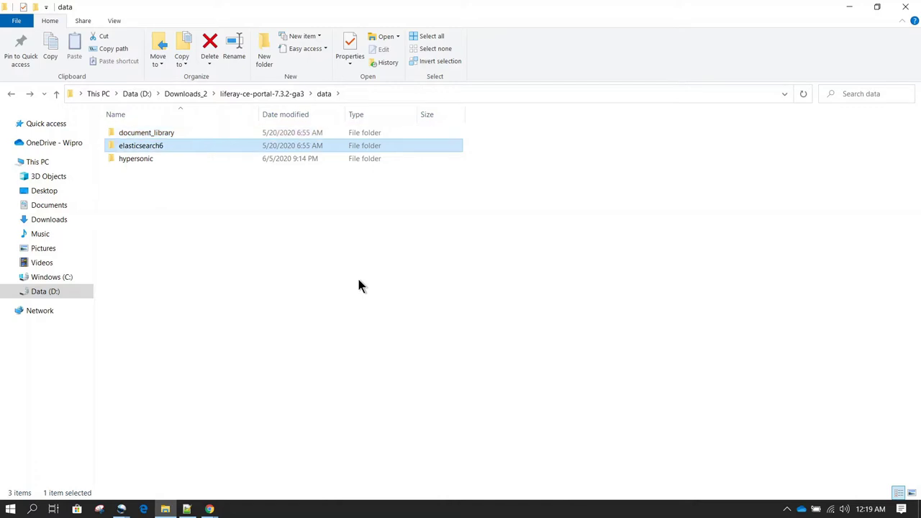
{"action": "key", "text": "Return"}
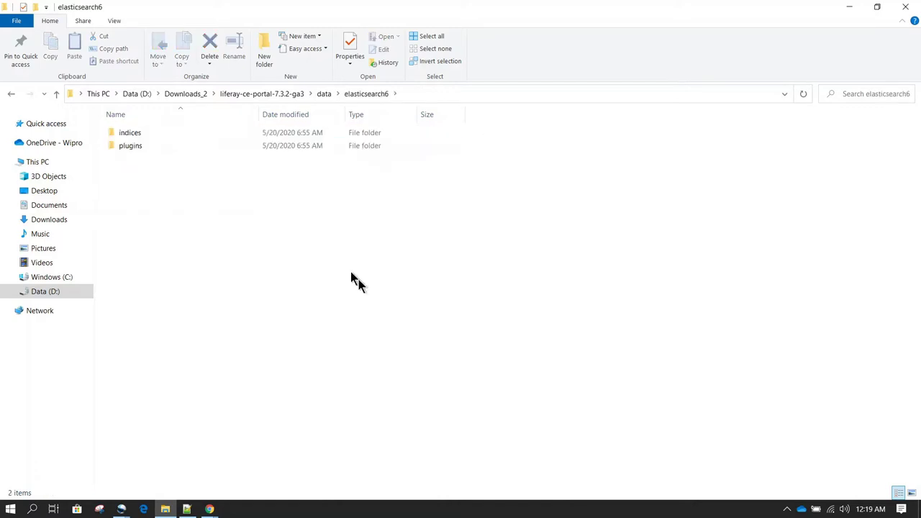
{"action": "key", "text": "BackSpace"}
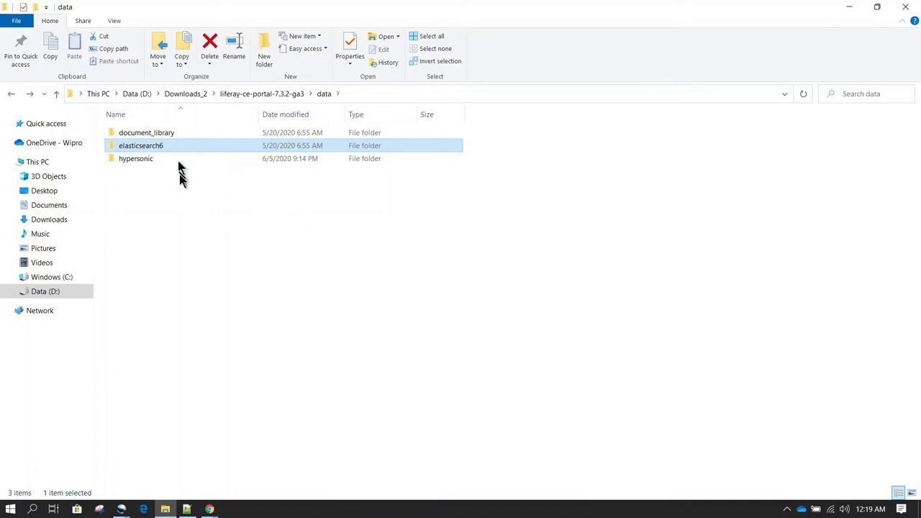
{"action": "key", "text": "Down"}
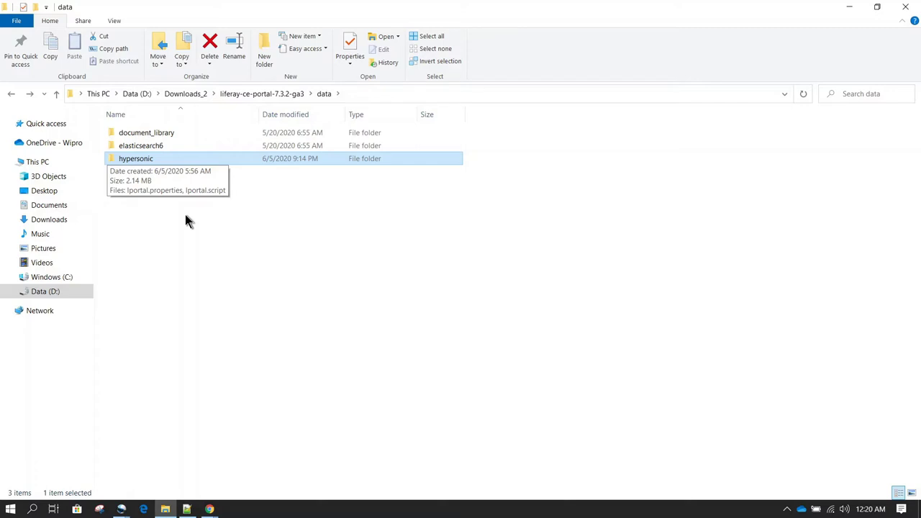
{"action": "key", "text": "BackSpace"}
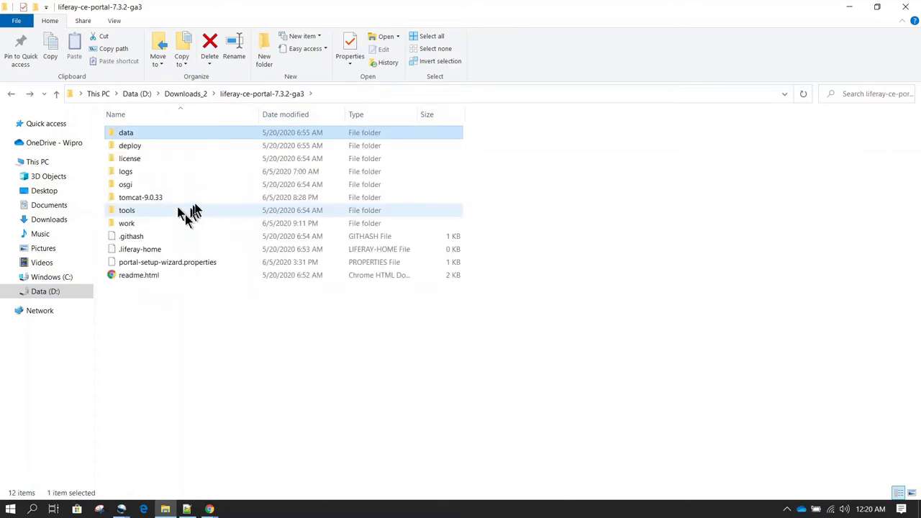
Step: View the contents of the deploy folder and return to the portal's root folder
{"action": "left_click", "coordinate": [158, 146]}
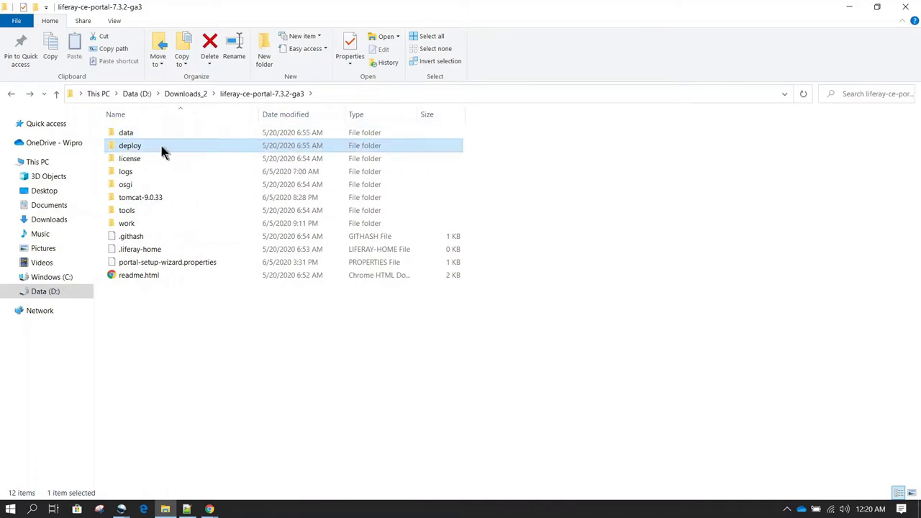
{"action": "double_click", "coordinate": [161, 146]}
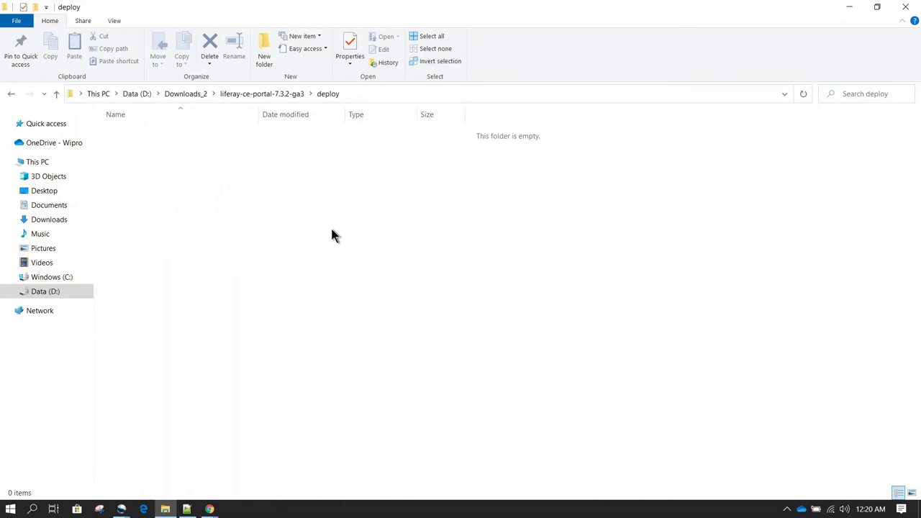
{"action": "key", "text": "BackSpace"}
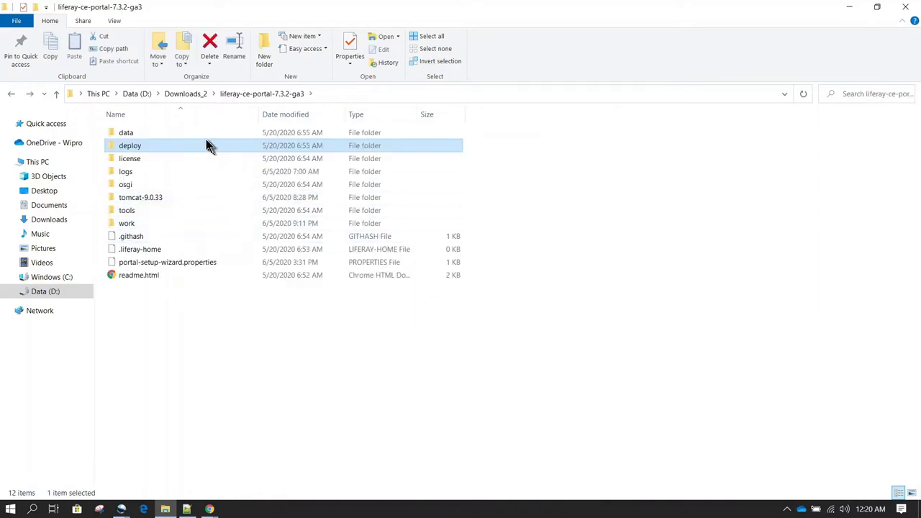
{"action": "double_click", "coordinate": [192, 146]}
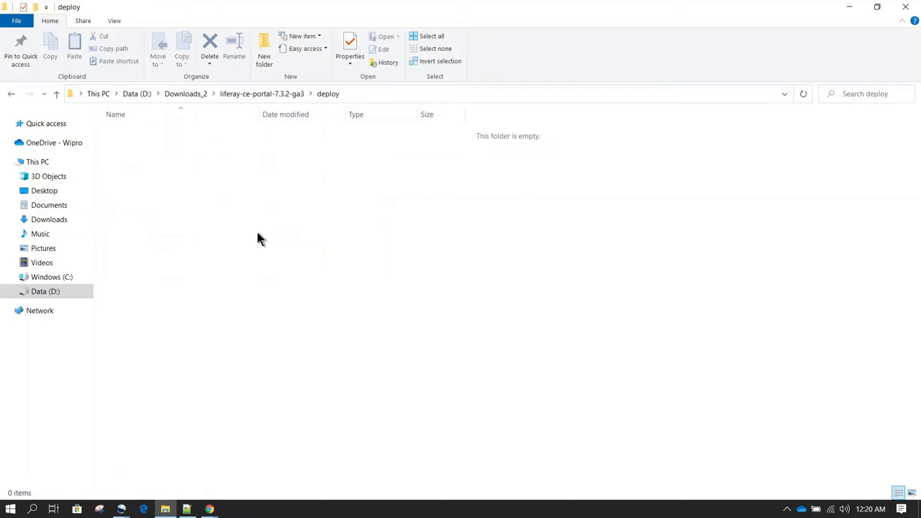
{"action": "key", "text": "BackSpace"}
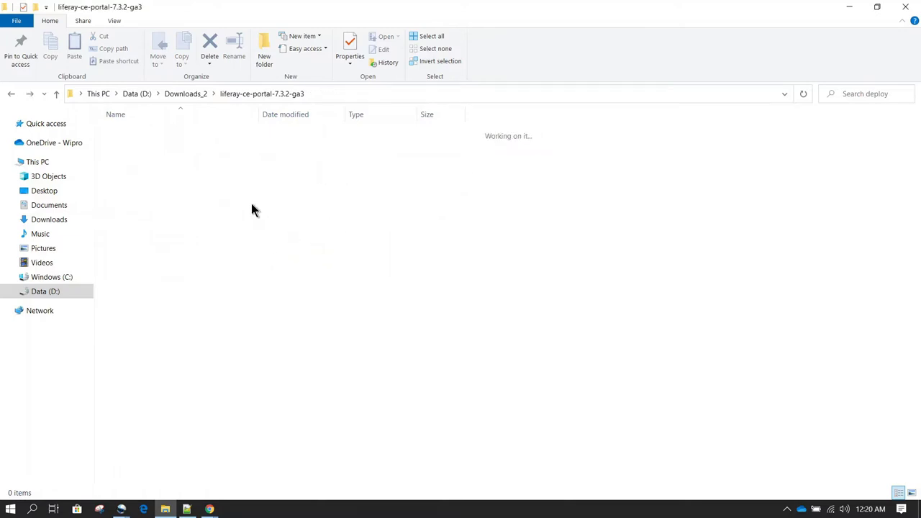
Step: View the subfolders of osgi and revisit the deploy folder, ending back in the portal's root folder
{"action": "left_click", "coordinate": [173, 188]}
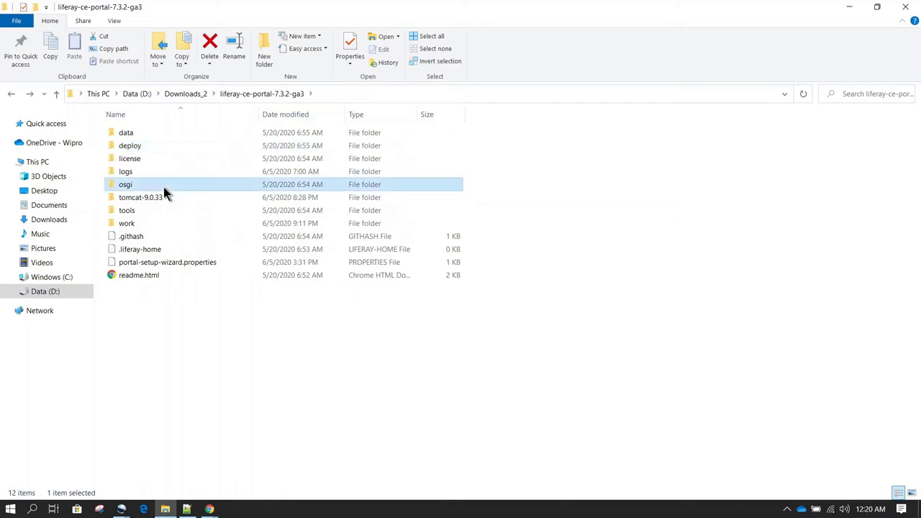
{"action": "double_click", "coordinate": [150, 184]}
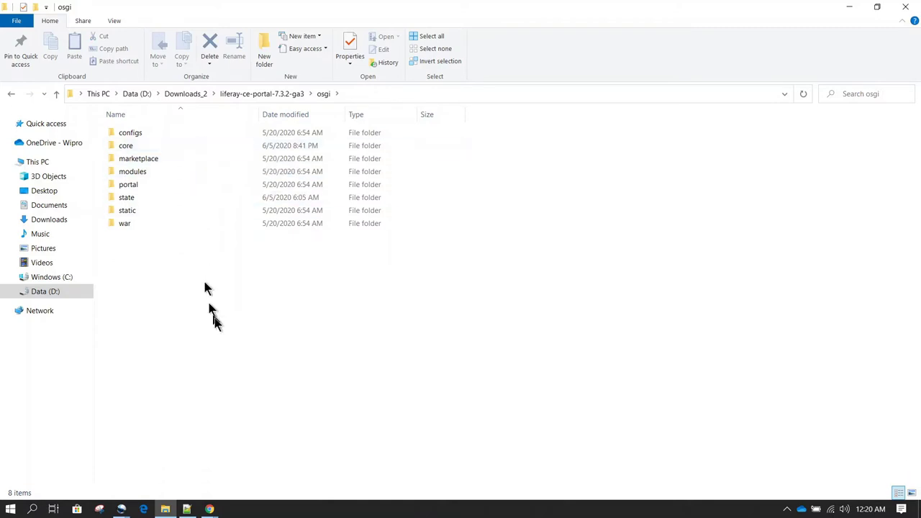
{"action": "key", "text": "BackSpace"}
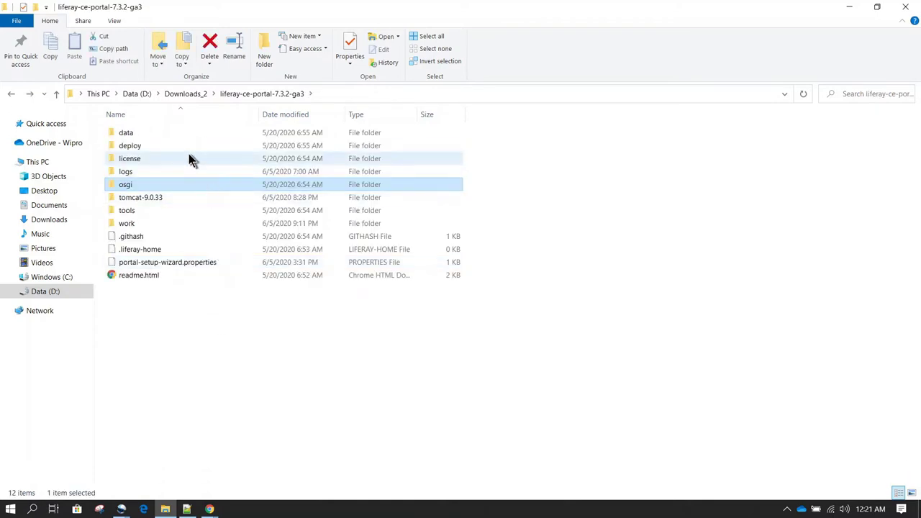
{"action": "left_click", "coordinate": [183, 144]}
{"action": "double_click", "coordinate": [184, 146]}
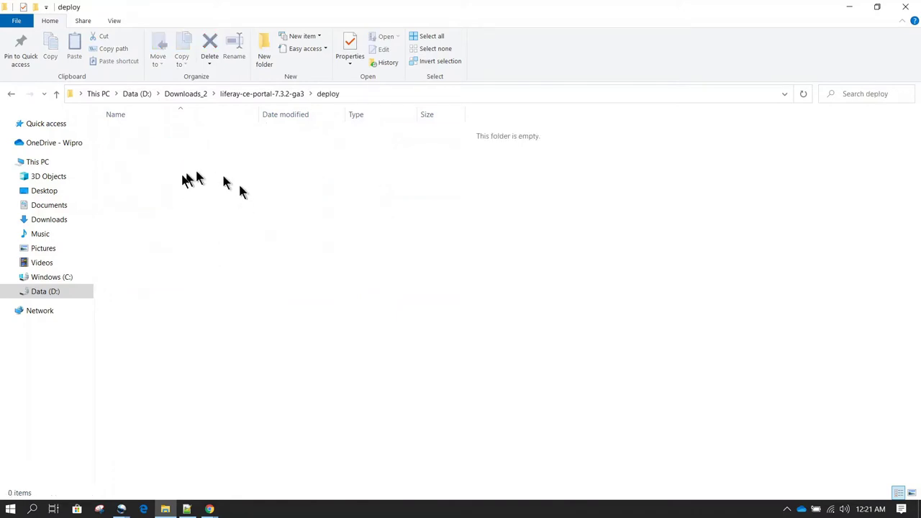
{"action": "left_click", "coordinate": [10, 94]}
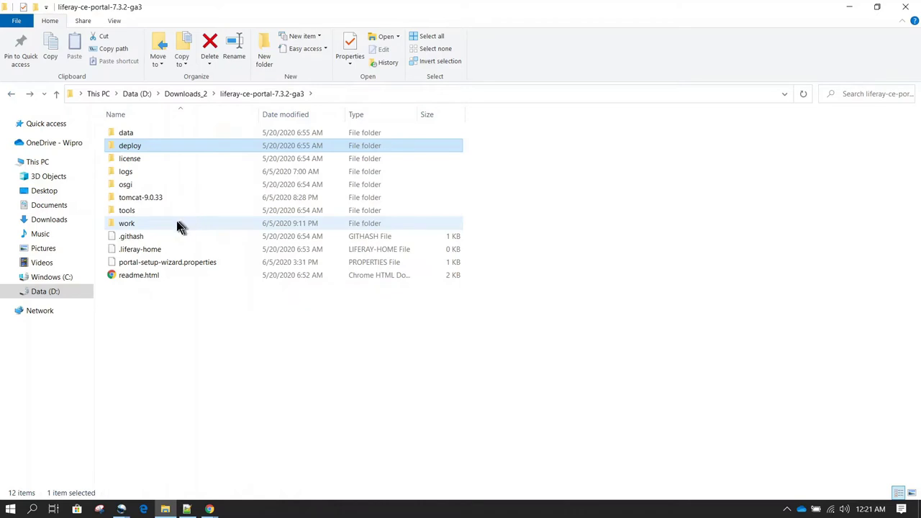
Step: Open the war subfolder inside osgi to view its contents, and go back up to the portal's root folder
{"action": "left_click", "coordinate": [184, 186]}
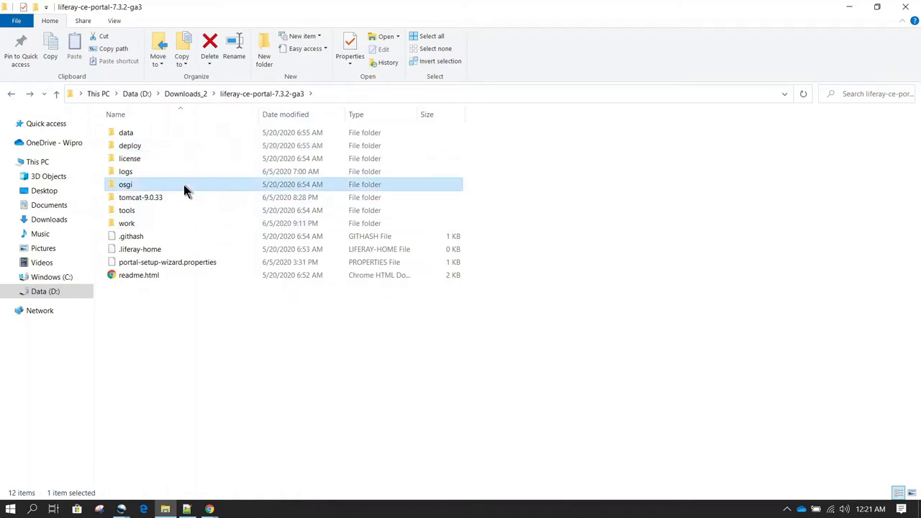
{"action": "double_click", "coordinate": [184, 184]}
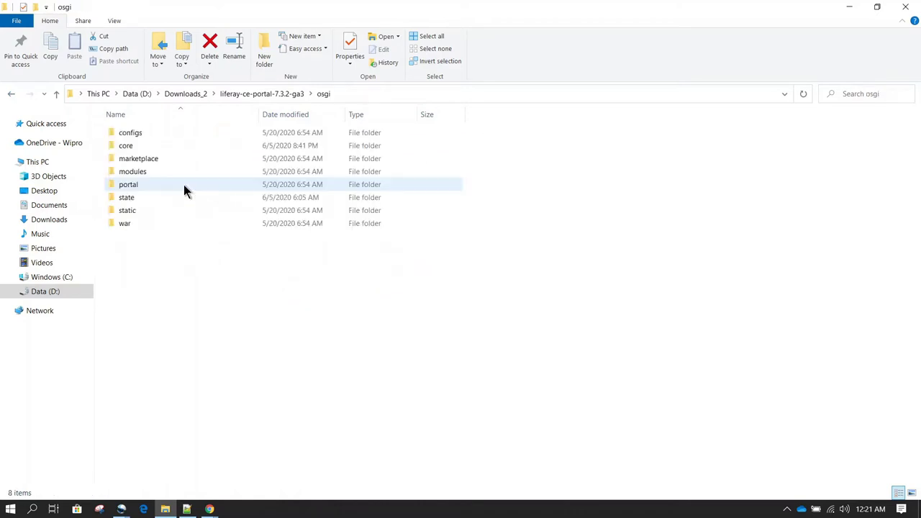
{"action": "double_click", "coordinate": [167, 223]}
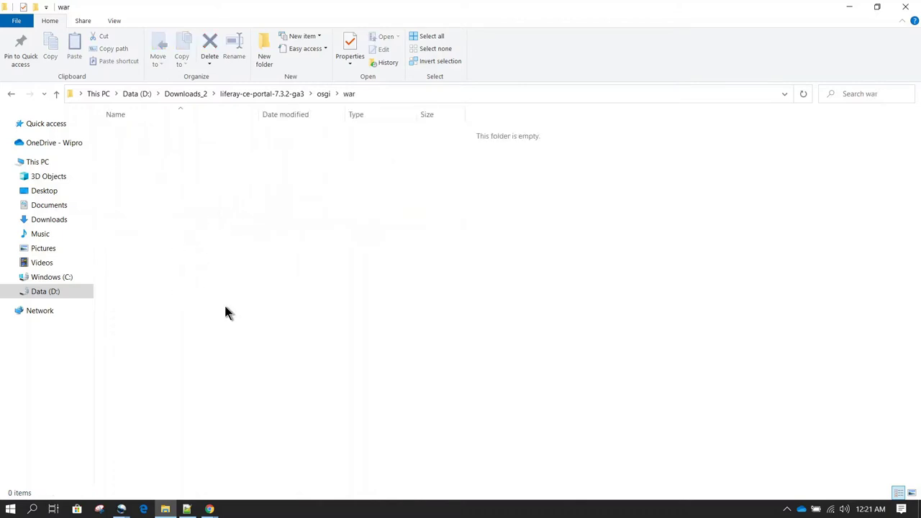
{"action": "key", "text": "BackSpace"}
{"action": "key", "text": "BackSpace"}
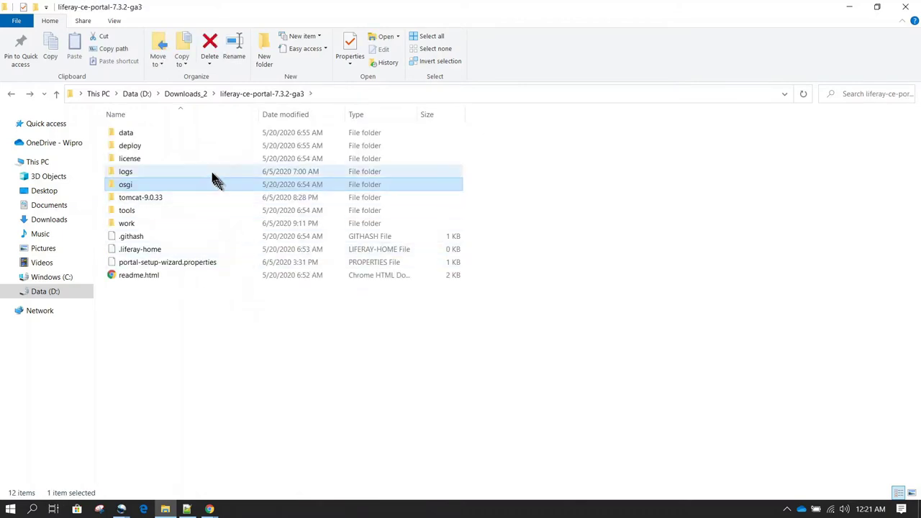
Step: Check the deploy folder once more and return to the liferay-ce-portal-7.3.2-ga3 folder
{"action": "left_click", "coordinate": [177, 147]}
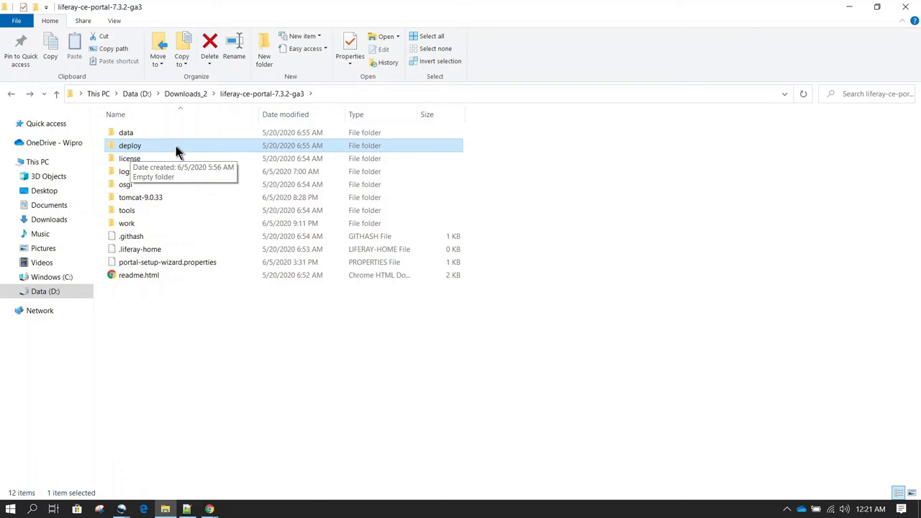
{"action": "double_click", "coordinate": [176, 146]}
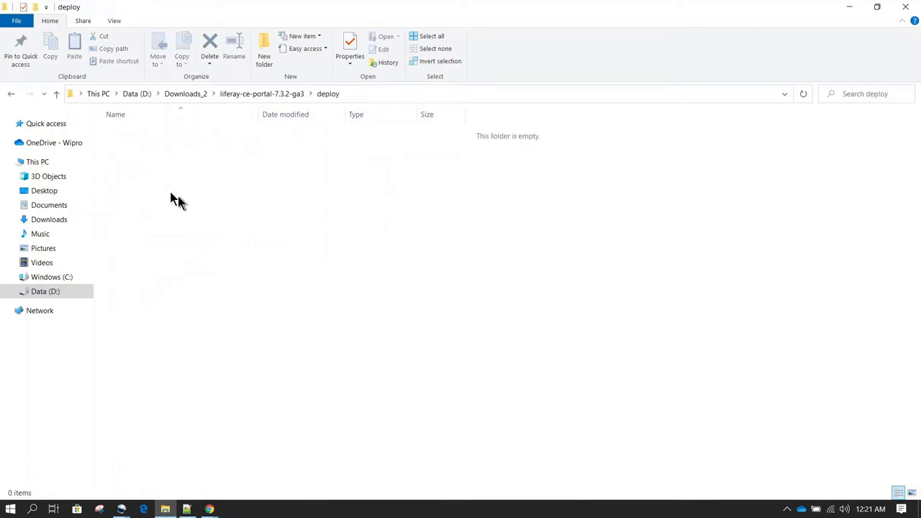
{"action": "left_click", "coordinate": [13, 94]}
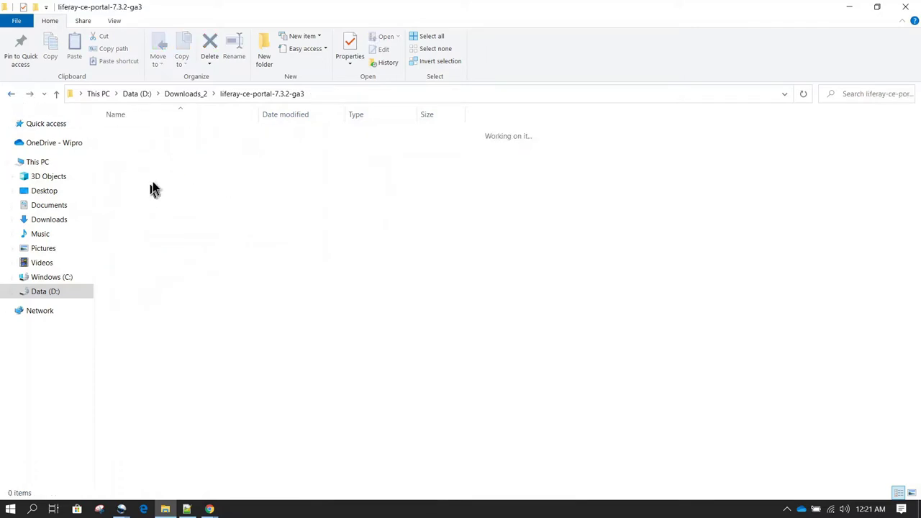
Step: View the files in the license folder, and return to the root folder to check the logs folder's details
{"action": "left_click", "coordinate": [177, 159]}
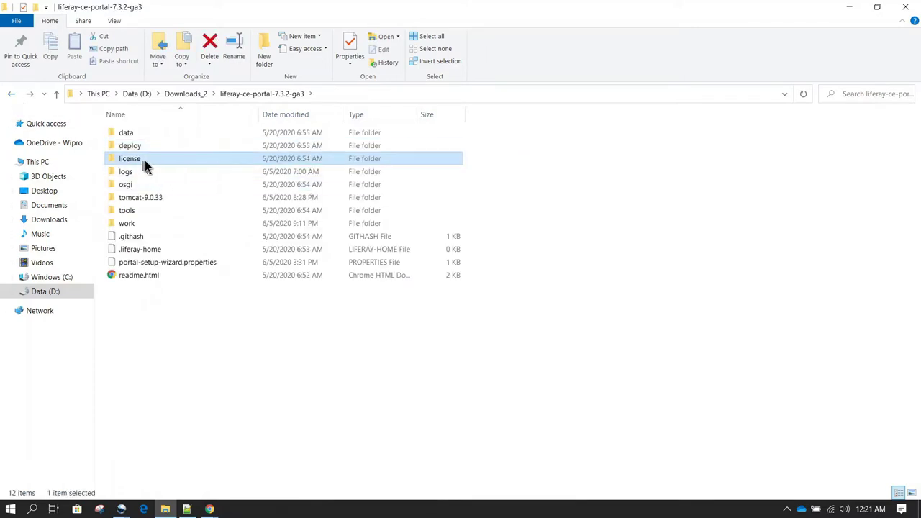
{"action": "double_click", "coordinate": [185, 165]}
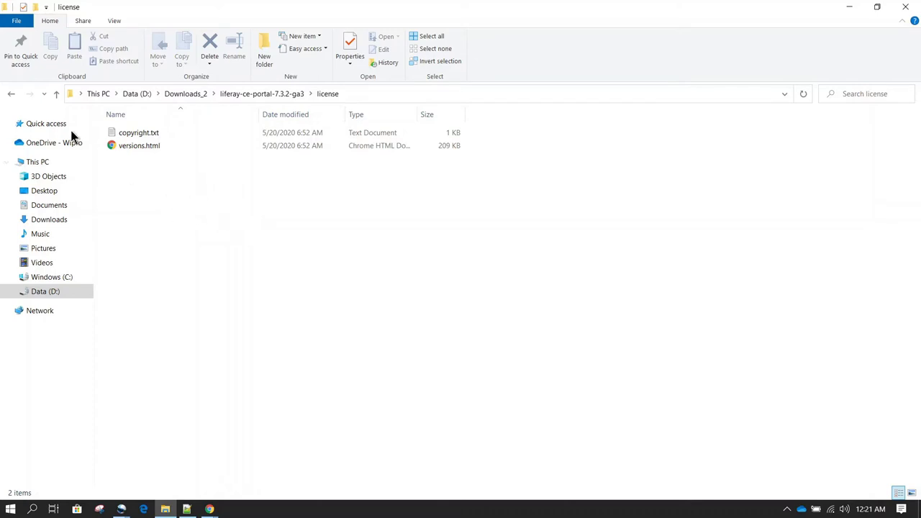
{"action": "left_click", "coordinate": [12, 95]}
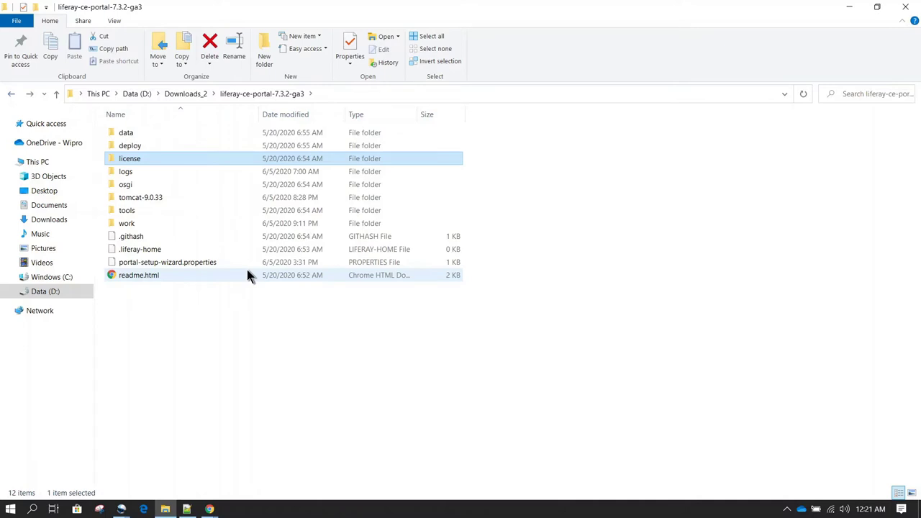
{"action": "double_click", "coordinate": [188, 161]}
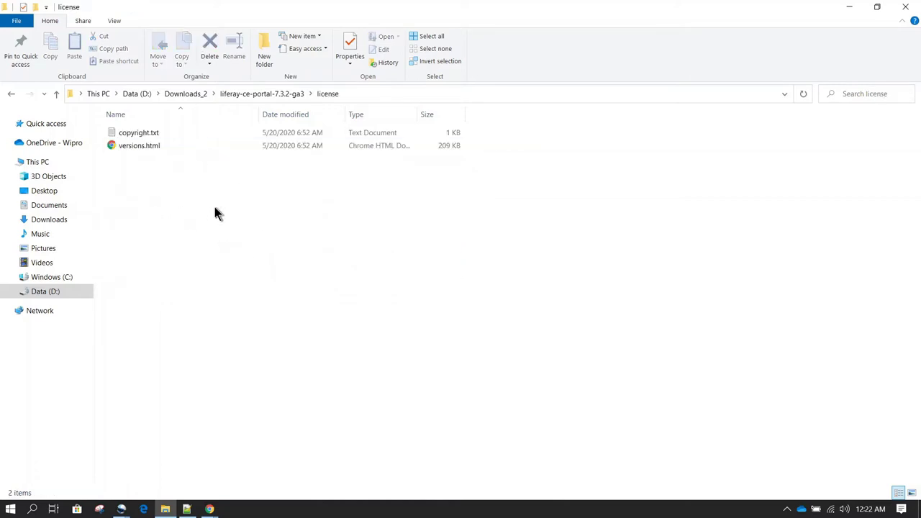
{"action": "left_click", "coordinate": [10, 94]}
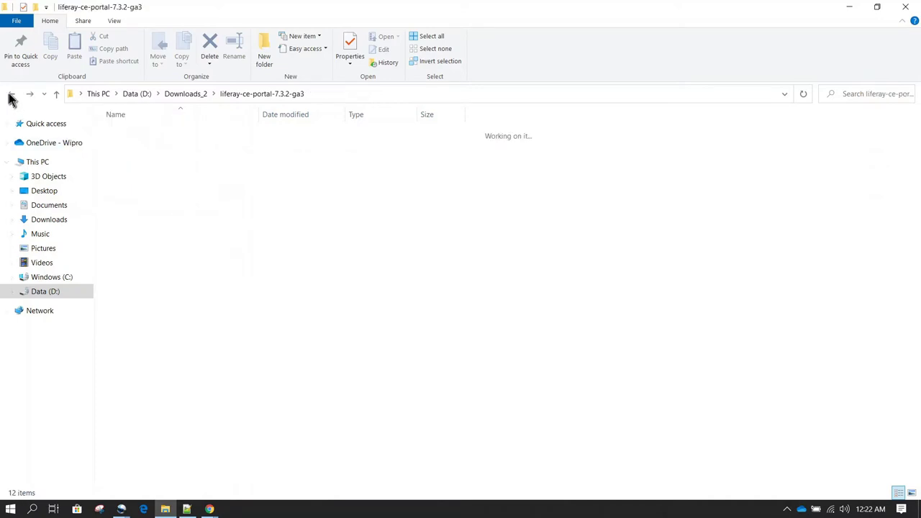
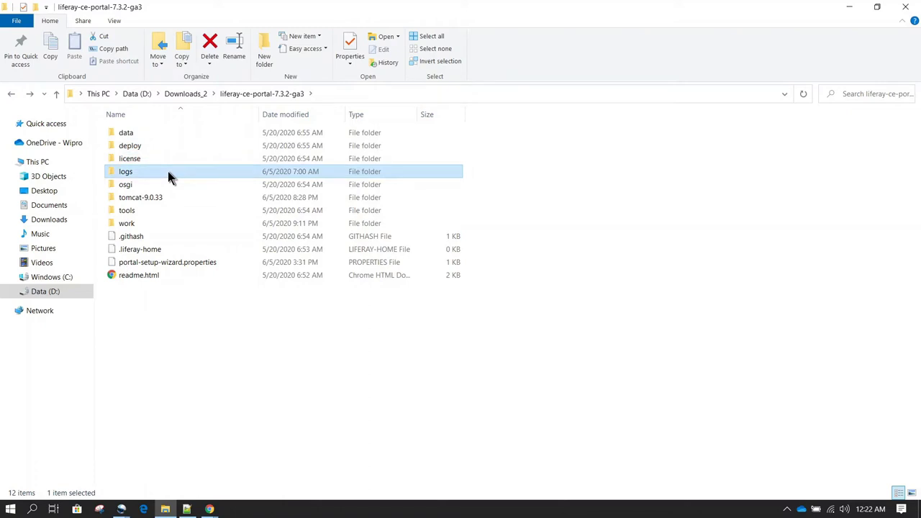
{"action": "mouse_move", "coordinate": [188, 175]}
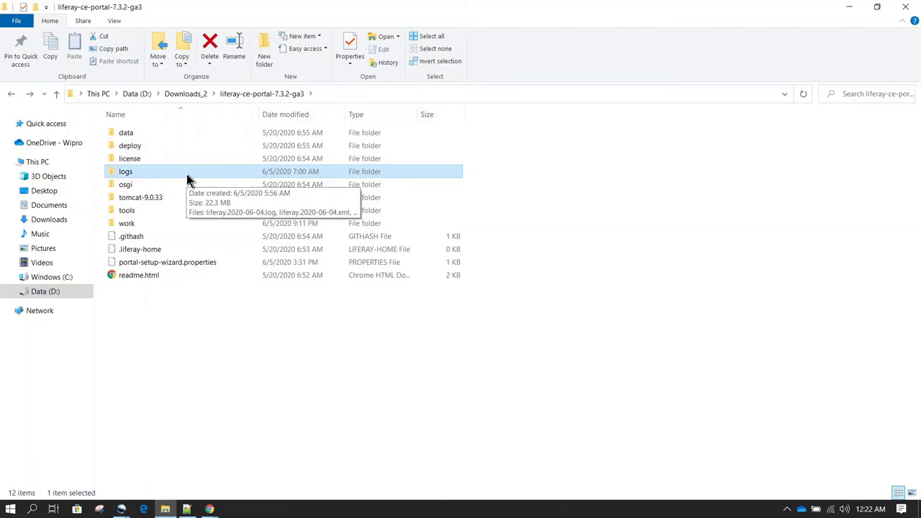
Step: Open the logs folder and open liferay.2020-06-04.log in Notepad++
{"action": "double_click", "coordinate": [187, 175]}
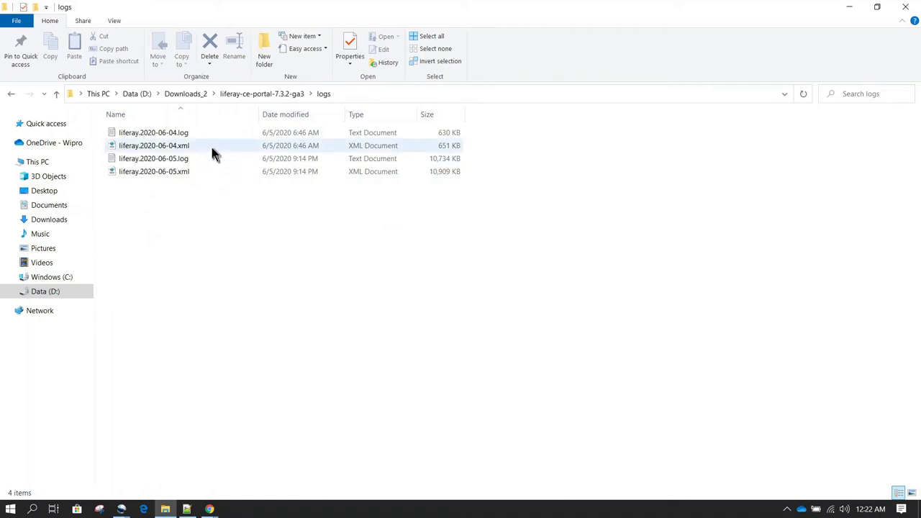
{"action": "mouse_move", "coordinate": [221, 146]}
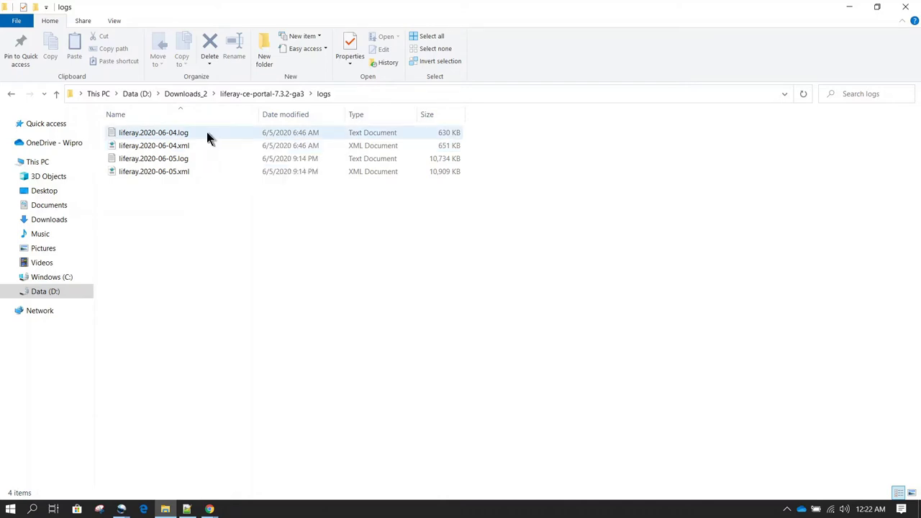
{"action": "left_click", "coordinate": [200, 132]}
{"action": "mouse_move", "coordinate": [158, 136]}
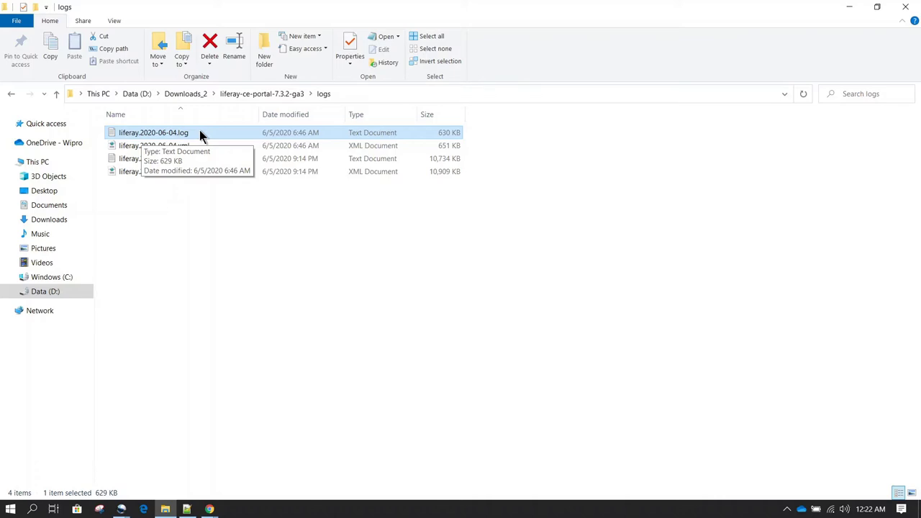
{"action": "left_click_drag", "start_coordinate": [199, 133], "coordinate": [224, 311]}
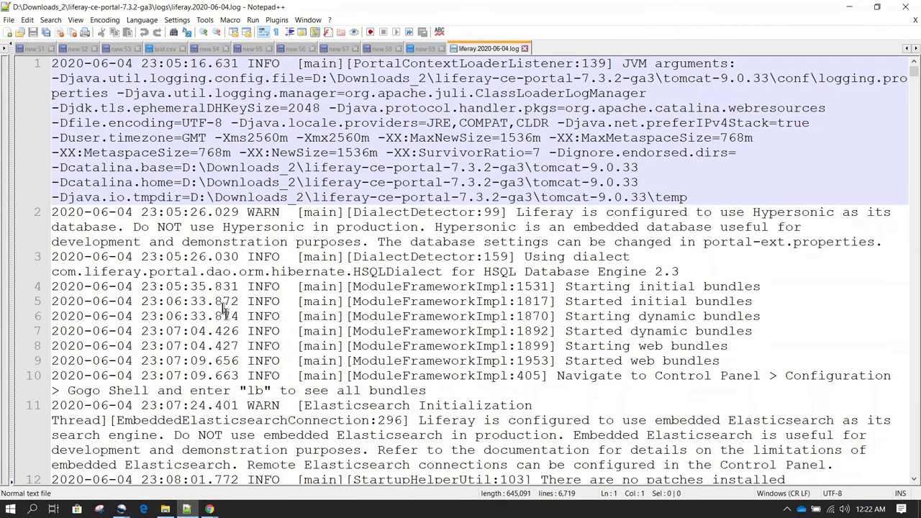
Step: Check the end of the log file, and return to its beginning to review the first server startup entries
{"action": "scroll", "coordinate": [224, 311], "scroll_direction": "down", "scroll_amount": 3}
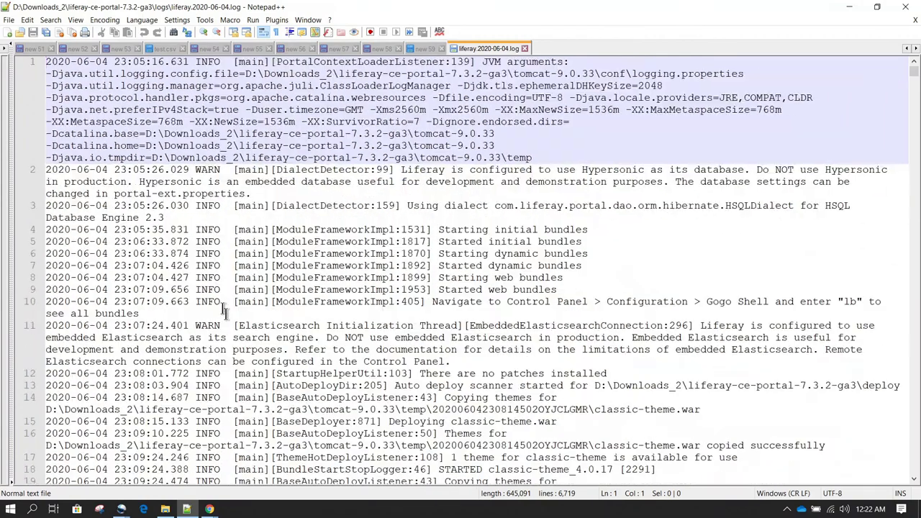
{"action": "key", "text": "ctrl+End"}
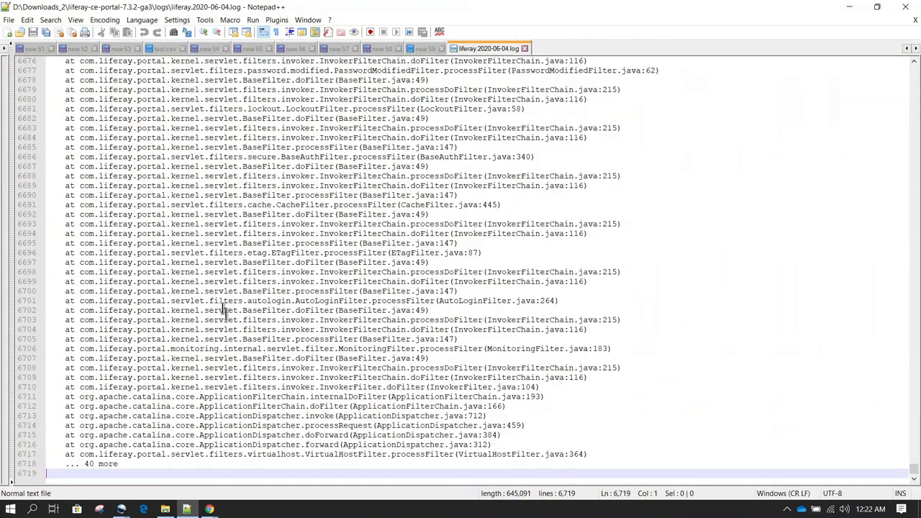
{"action": "key", "text": "ctrl+Home"}
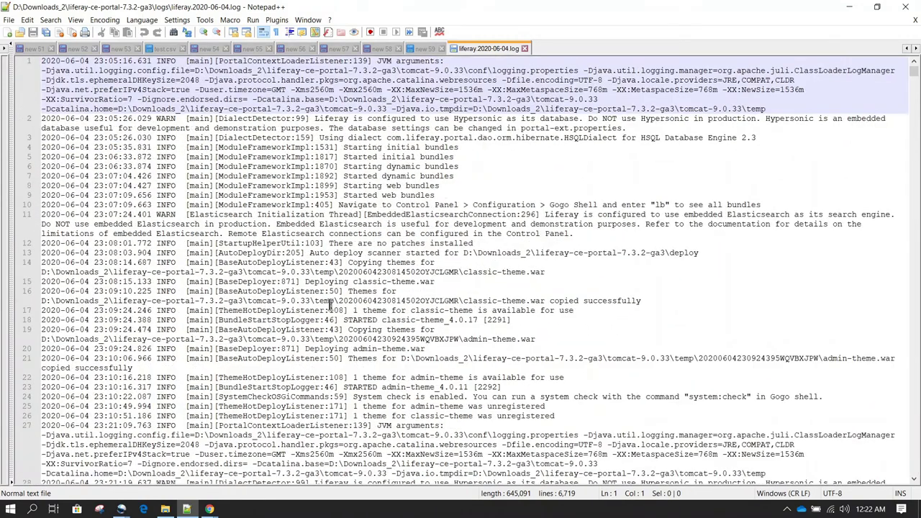
{"action": "scroll", "coordinate": [330, 305], "scroll_direction": "up", "scroll_amount": 1}
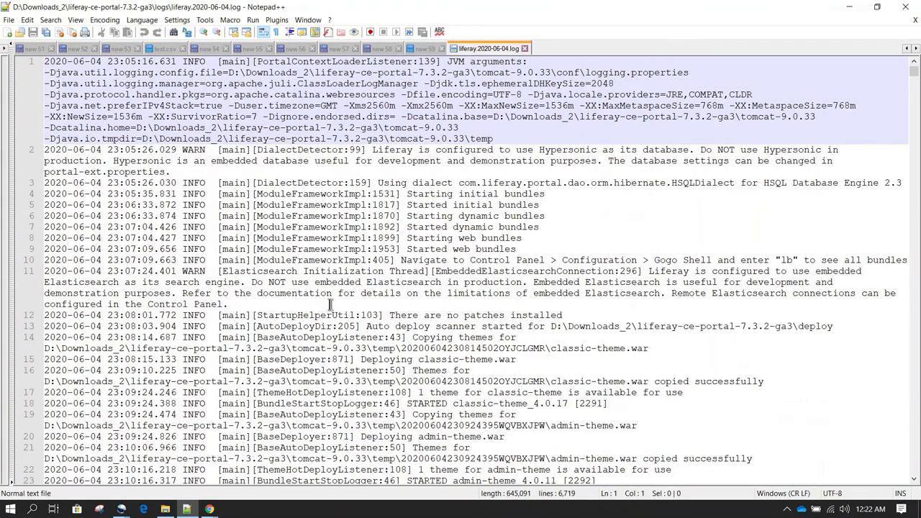
{"action": "left_click", "coordinate": [85, 293]}
{"action": "left_click", "coordinate": [203, 328]}
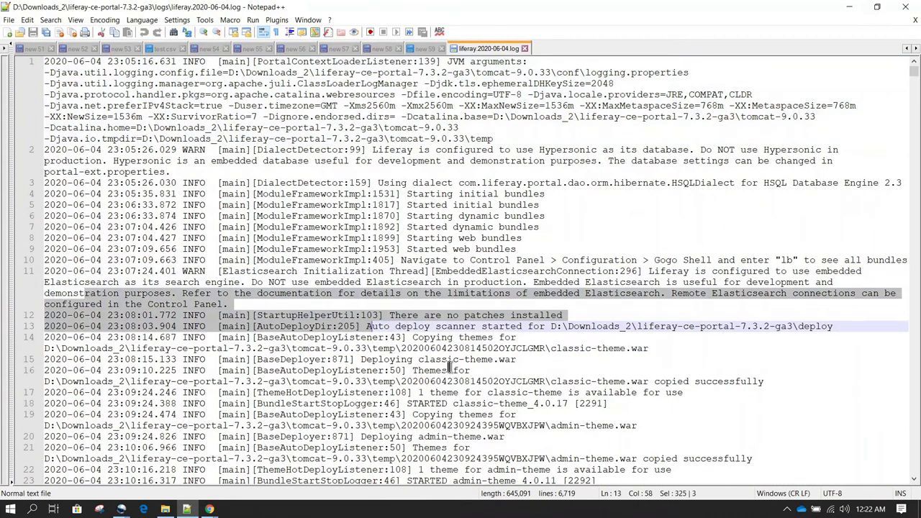
{"action": "left_click", "coordinate": [448, 370]}
Step: Examine the log entries about deploying classic-theme.war and admin-theme.war
{"action": "scroll", "coordinate": [366, 379], "scroll_direction": "down", "scroll_amount": 4}
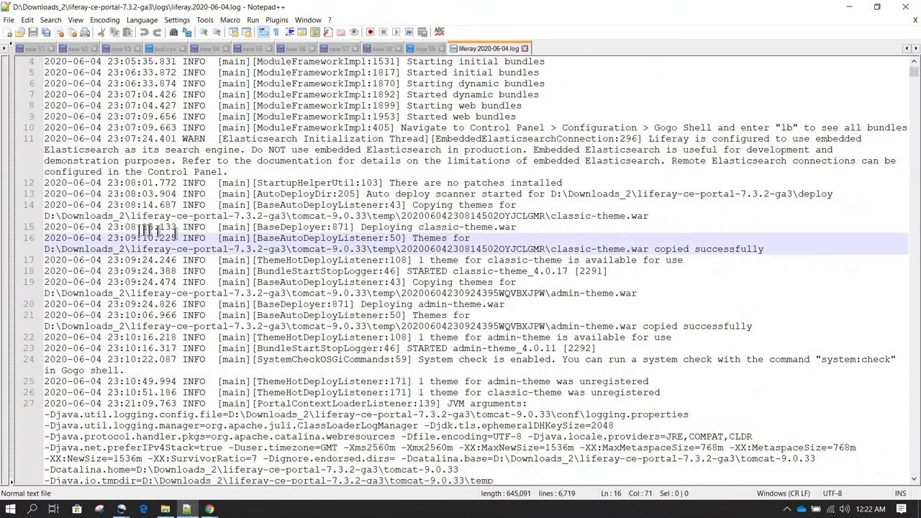
{"action": "left_click_drag", "start_coordinate": [54, 225], "coordinate": [216, 237]}
{"action": "left_click_drag", "start_coordinate": [324, 229], "coordinate": [558, 260]}
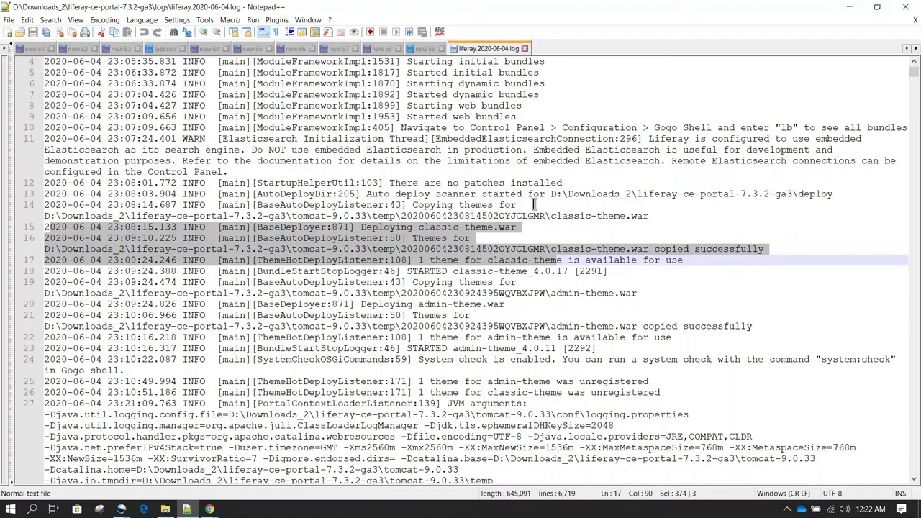
{"action": "scroll", "coordinate": [535, 204], "scroll_direction": "down", "scroll_amount": 1}
{"action": "left_click", "coordinate": [354, 259]}
{"action": "left_click_drag", "start_coordinate": [355, 259], "coordinate": [488, 307]}
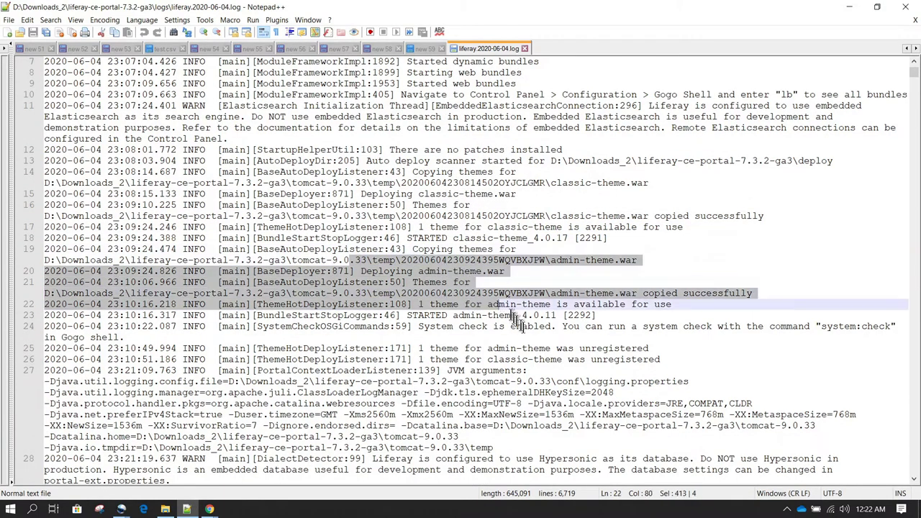
Step: Examine the log entries on the unregistered themes, the JVM arguments and the second startup's bundles
{"action": "scroll", "coordinate": [496, 264], "scroll_direction": "down", "scroll_amount": 2}
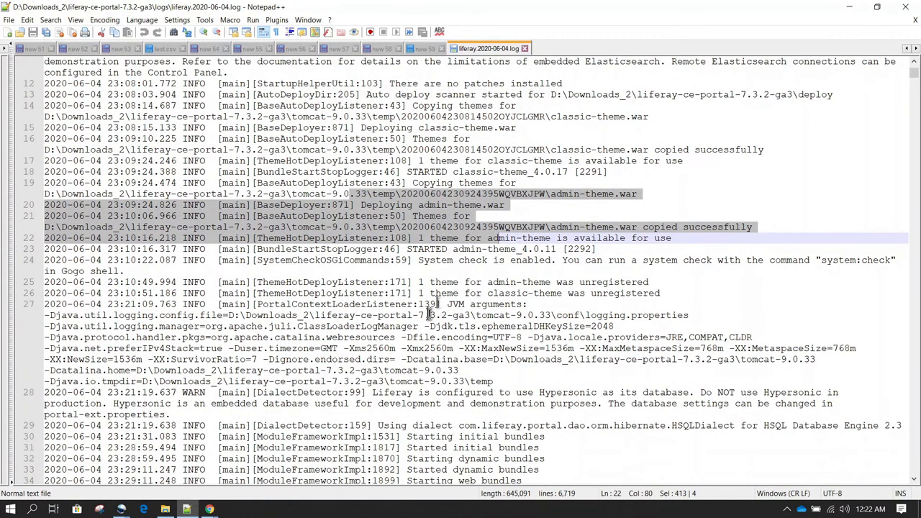
{"action": "left_click_drag", "start_coordinate": [354, 269], "coordinate": [478, 317]}
{"action": "scroll", "coordinate": [526, 352], "scroll_direction": "down", "scroll_amount": 2}
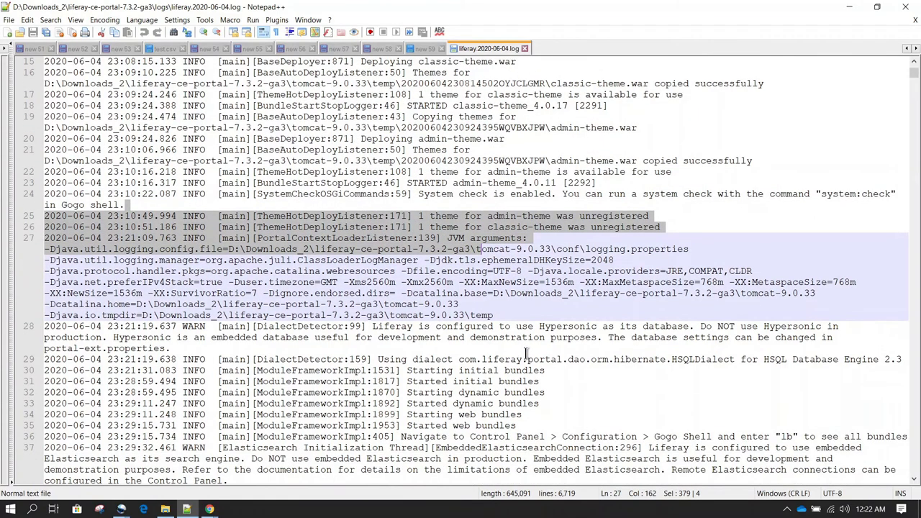
{"action": "left_click", "coordinate": [285, 331]}
{"action": "left_click", "coordinate": [498, 405]}
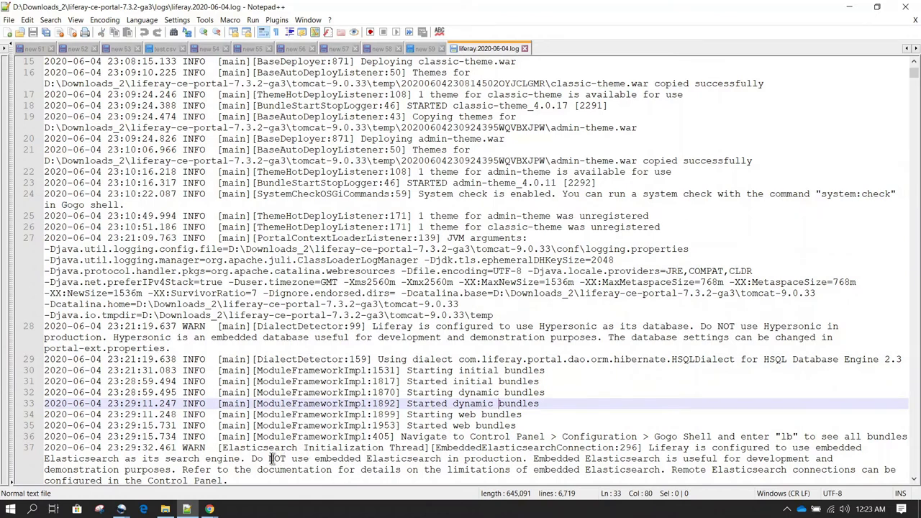
Step: Skim the error stack traces further down in the log file
{"action": "scroll", "coordinate": [310, 360], "scroll_direction": "down", "scroll_amount": 2}
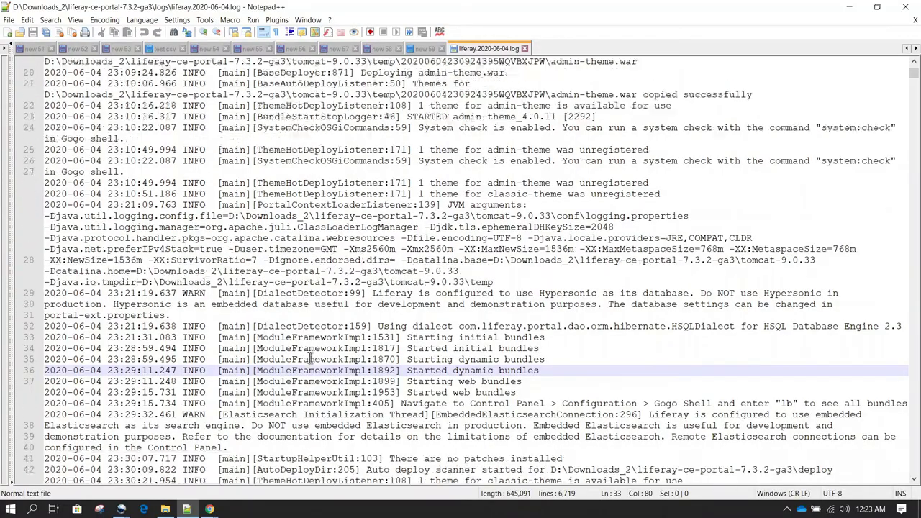
{"action": "scroll", "coordinate": [311, 358], "scroll_direction": "down", "scroll_amount": 6}
{"action": "scroll", "coordinate": [340, 281], "scroll_direction": "down", "scroll_amount": 20}
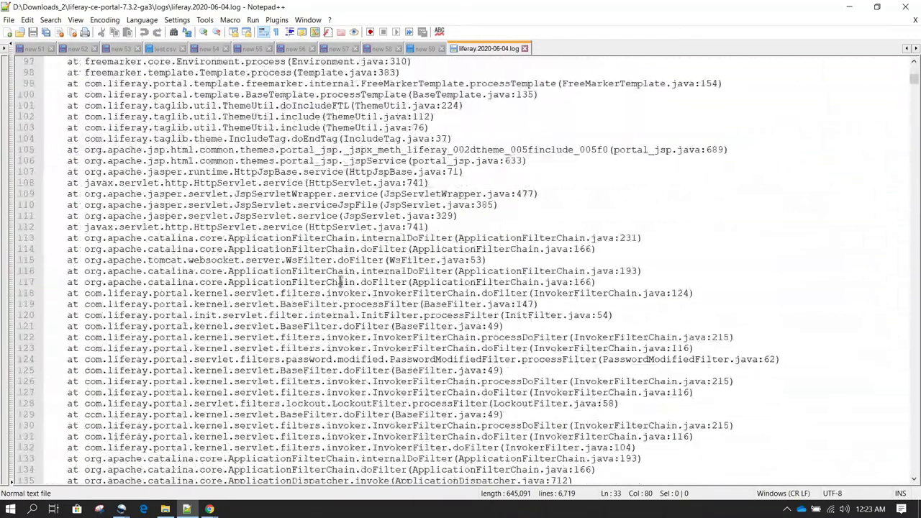
{"action": "scroll", "coordinate": [341, 281], "scroll_direction": "down", "scroll_amount": 20}
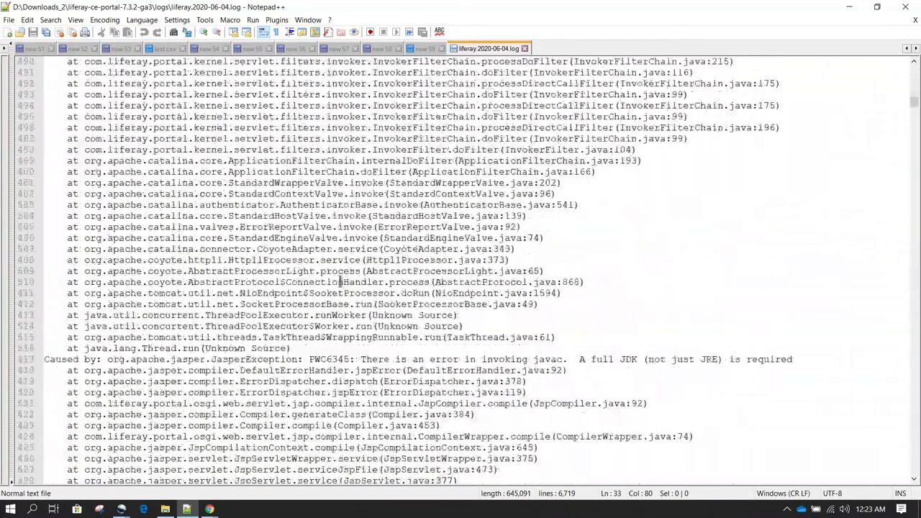
{"action": "scroll", "coordinate": [340, 281], "scroll_direction": "down", "scroll_amount": 20}
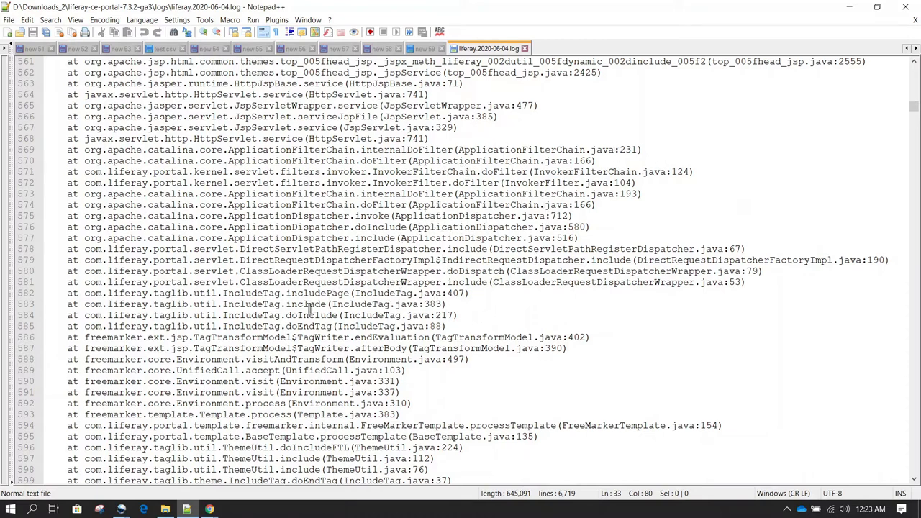
Step: Switch back to File Explorer, view the logs folder once more, and return to the portal's root folder
{"action": "left_click", "coordinate": [166, 509]}
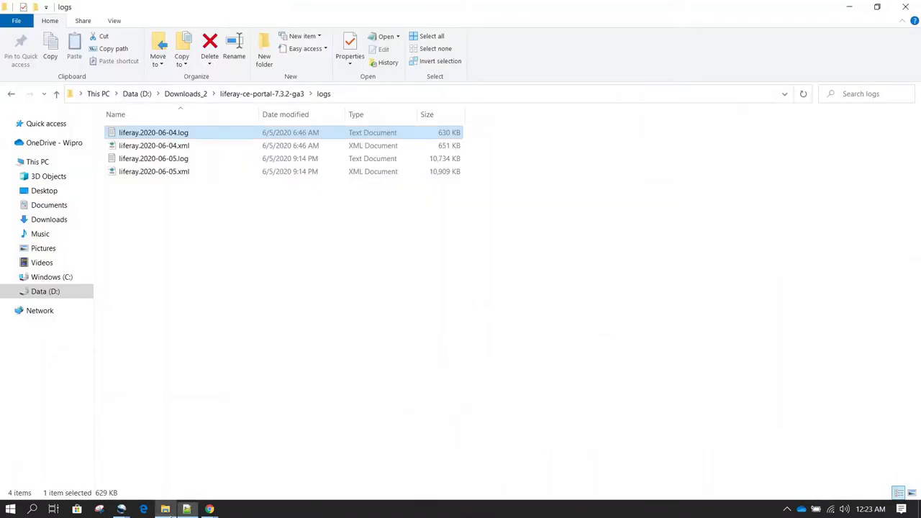
{"action": "left_click", "coordinate": [243, 208]}
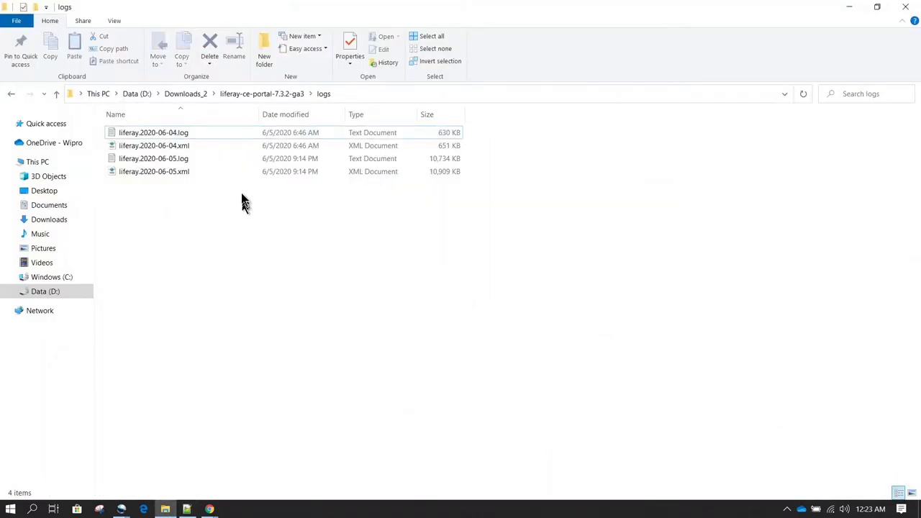
{"action": "key", "text": "BackSpace"}
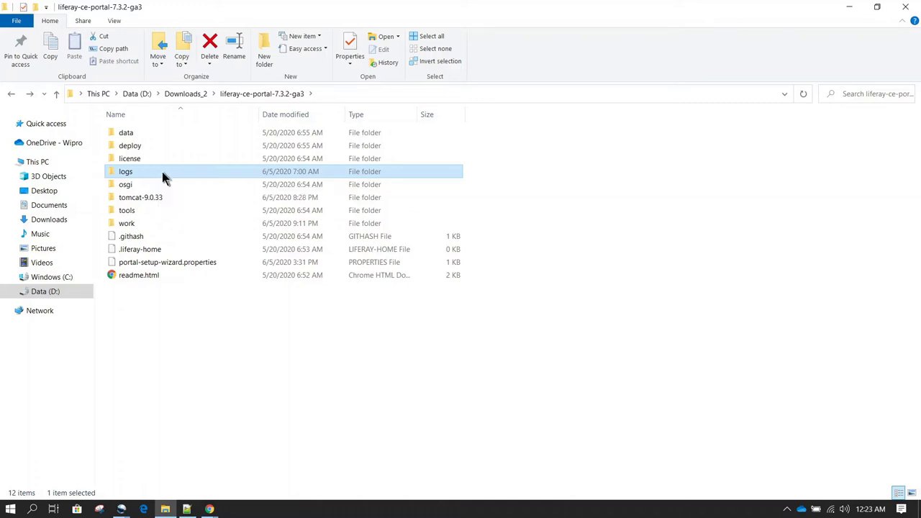
{"action": "double_click", "coordinate": [162, 174]}
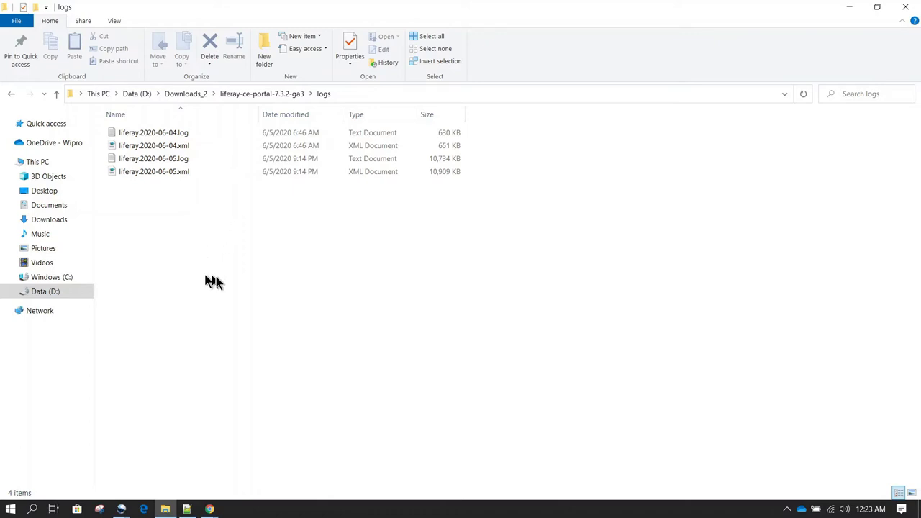
{"action": "key", "text": "alt+Up"}
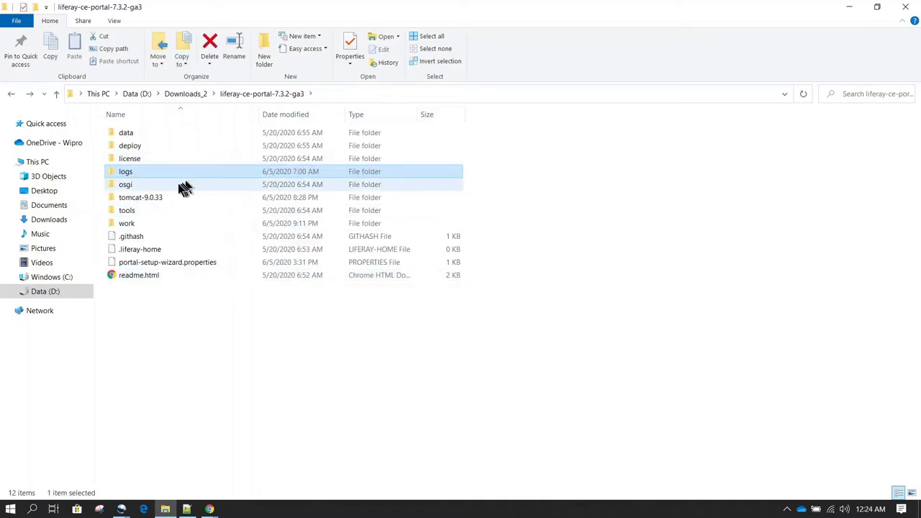
Step: Go past osgi and tomcat-9.0.33 to view the contents of the tools folder, and return to the root folder
{"action": "left_click", "coordinate": [178, 188]}
{"action": "left_click", "coordinate": [191, 199]}
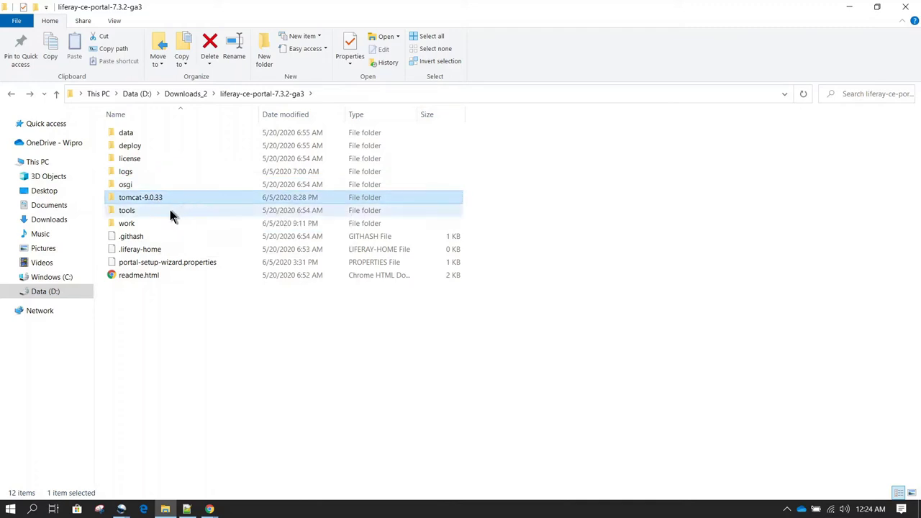
{"action": "left_click", "coordinate": [179, 213]}
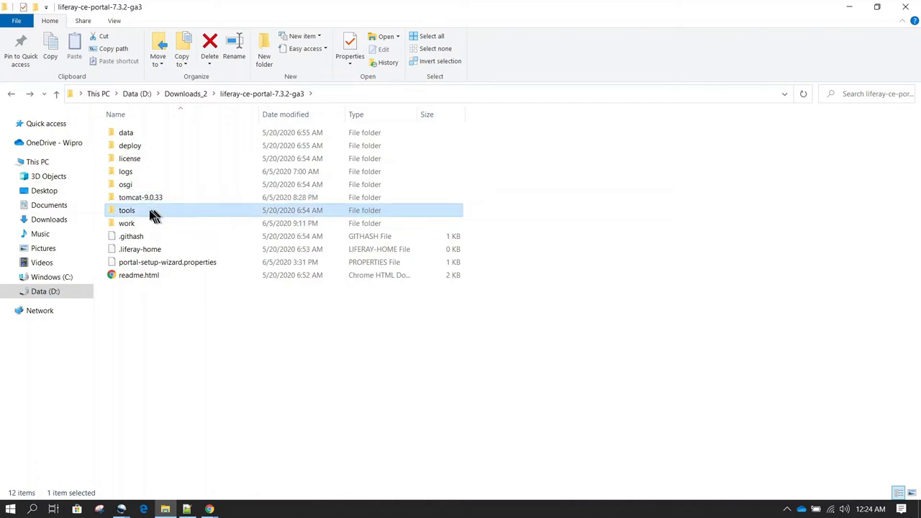
{"action": "double_click", "coordinate": [180, 210]}
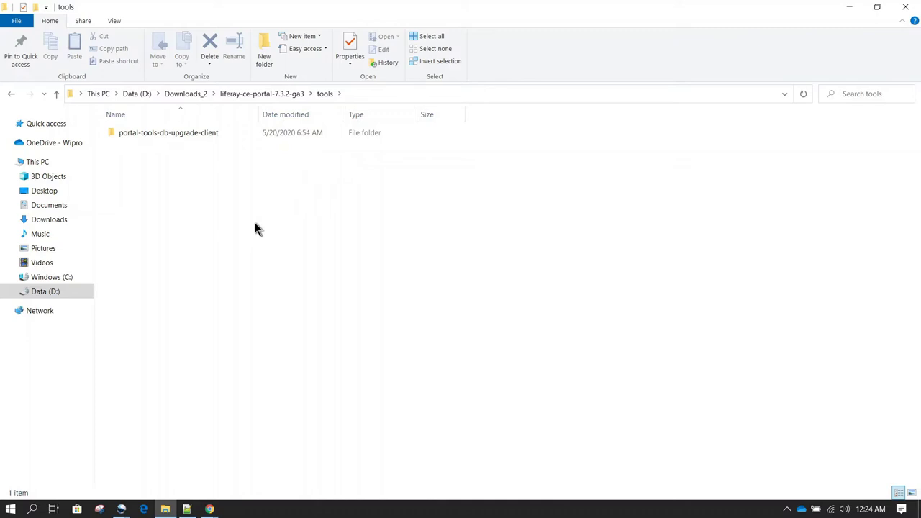
{"action": "key", "text": "BackSpace"}
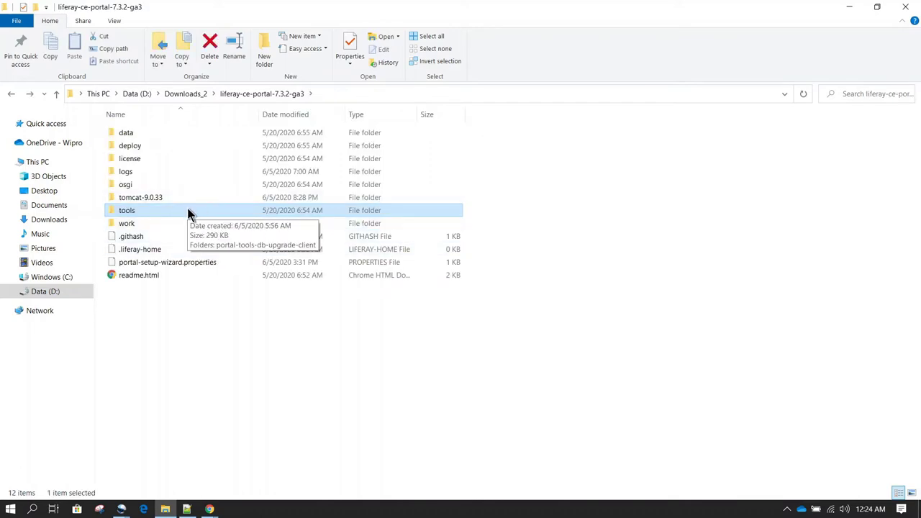
Step: View the subfolders of the work folder and go back up to the portal's root folder
{"action": "left_click", "coordinate": [183, 226]}
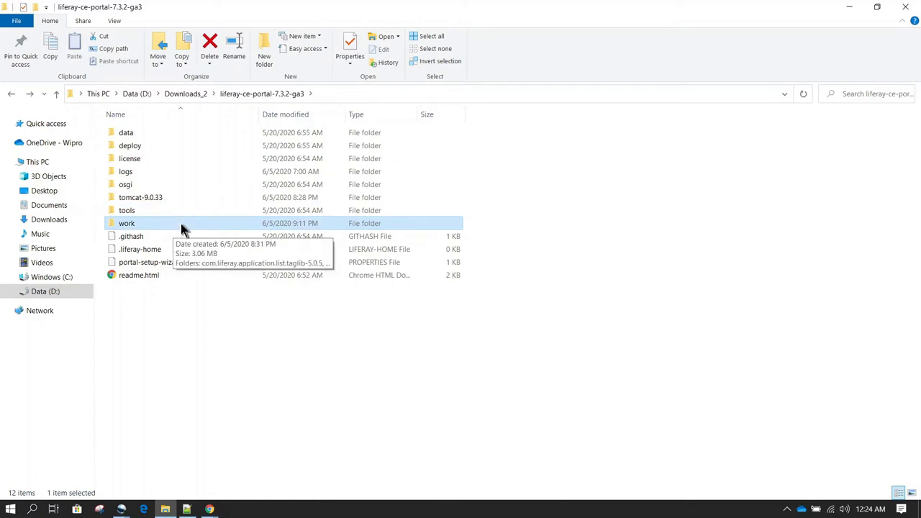
{"action": "double_click", "coordinate": [180, 226]}
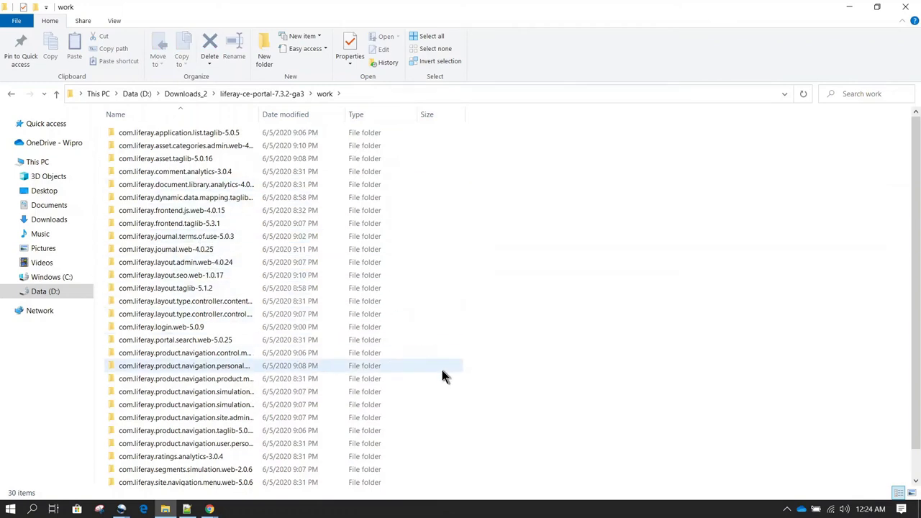
{"action": "key", "text": "BackSpace"}
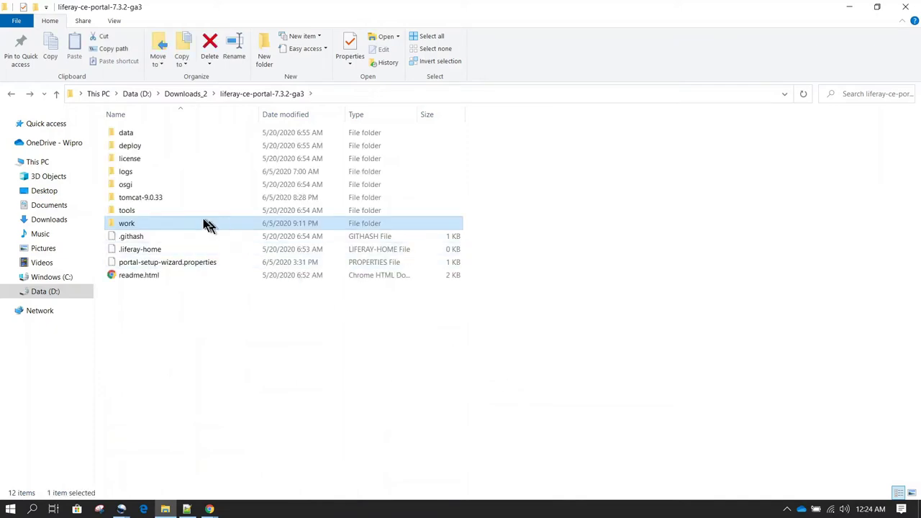
Step: Point out the .githash and .liferay-home files, and open portal-setup-wizard.properties in Notepad++
{"action": "mouse_move", "coordinate": [164, 219]}
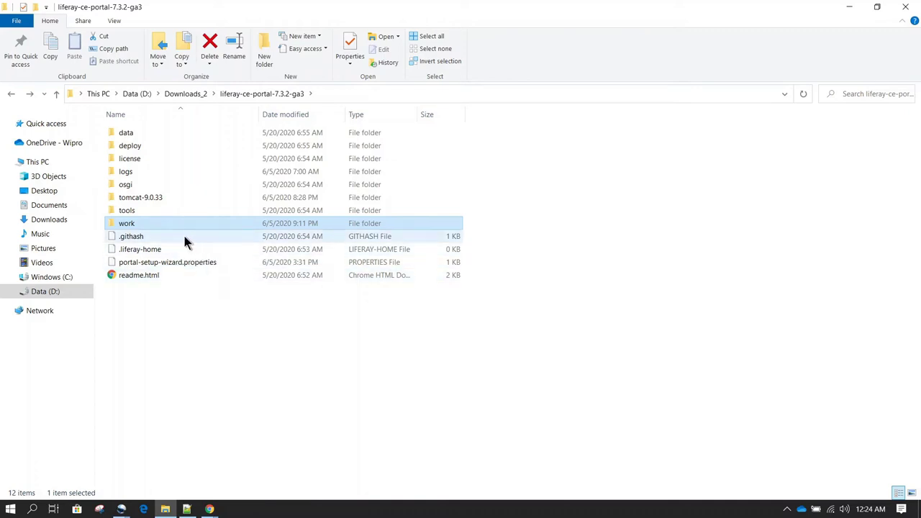
{"action": "left_click", "coordinate": [184, 237]}
{"action": "left_click", "coordinate": [177, 249]}
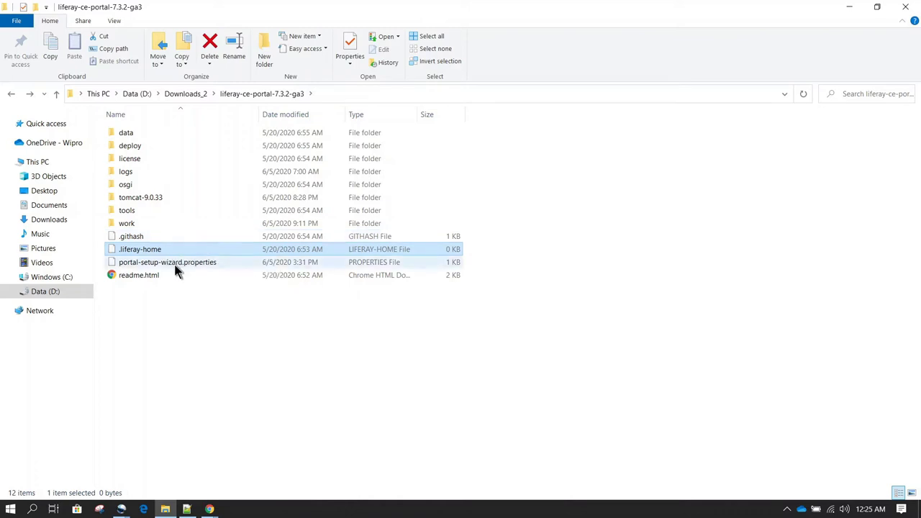
{"action": "left_click", "coordinate": [176, 264]}
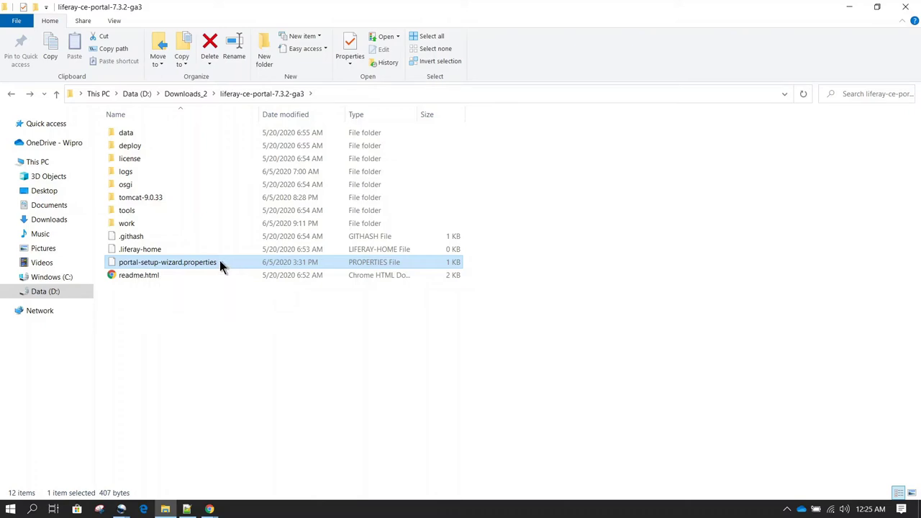
{"action": "left_click_drag", "start_coordinate": [220, 262], "coordinate": [191, 475]}
{"action": "left_click_drag", "start_coordinate": [190, 509], "coordinate": [210, 365]}
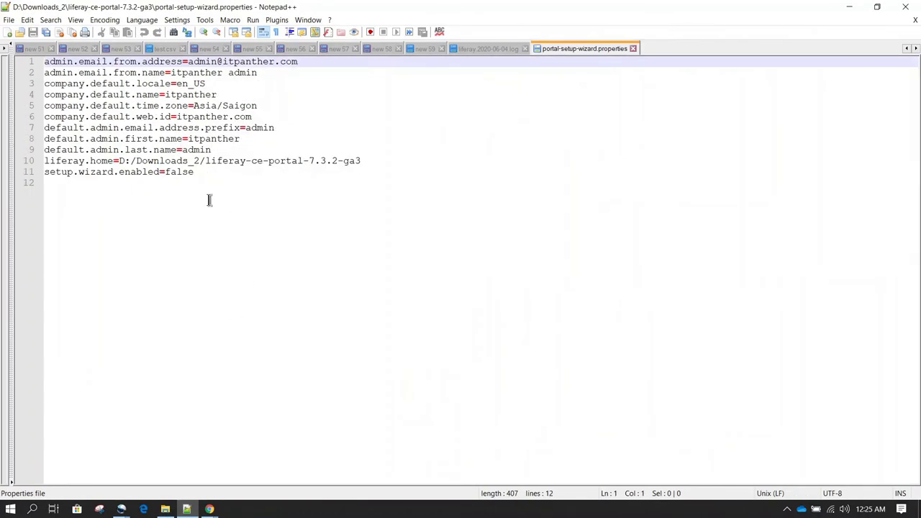
Step: Enlarge the text of portal-setup-wizard.properties and examine all of its setup property lines, including setup.wizard.enabled
{"action": "scroll", "coordinate": [209, 200], "scroll_direction": "up", "scroll_amount": 4}
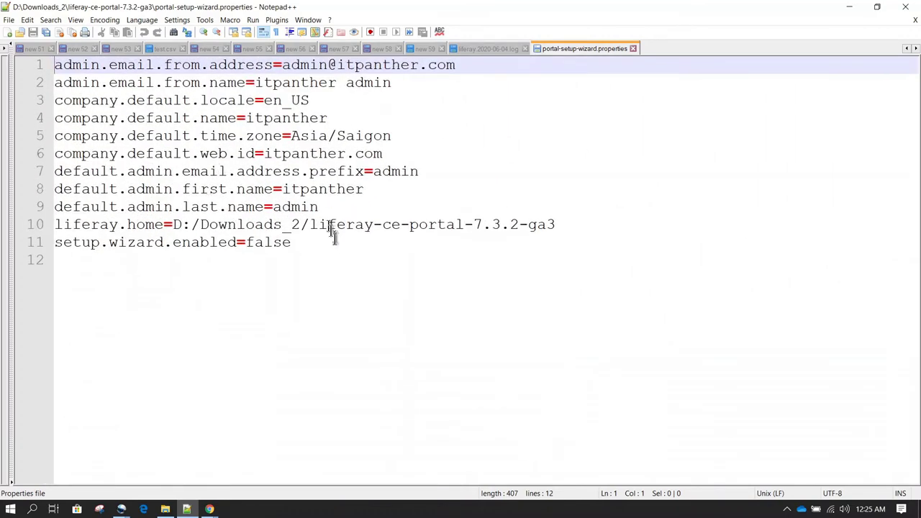
{"action": "left_click_drag", "start_coordinate": [340, 259], "coordinate": [55, 65]}
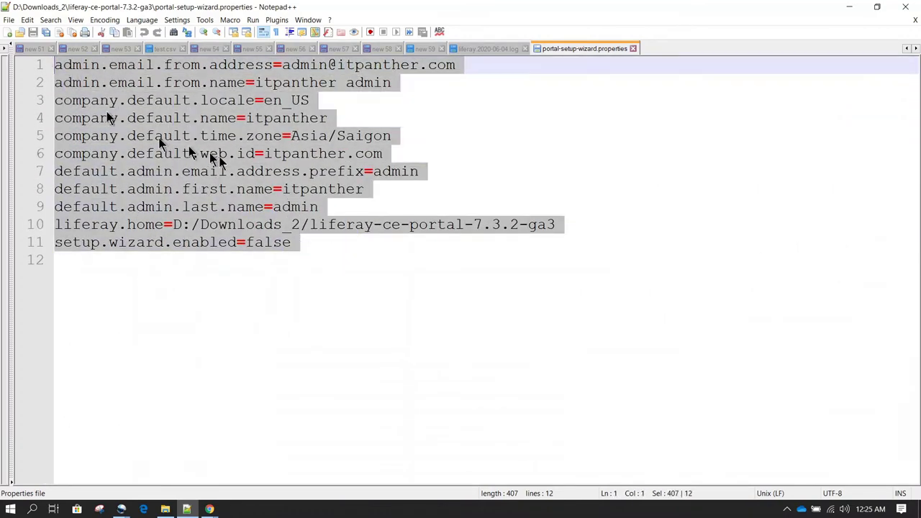
{"action": "left_click", "coordinate": [339, 243]}
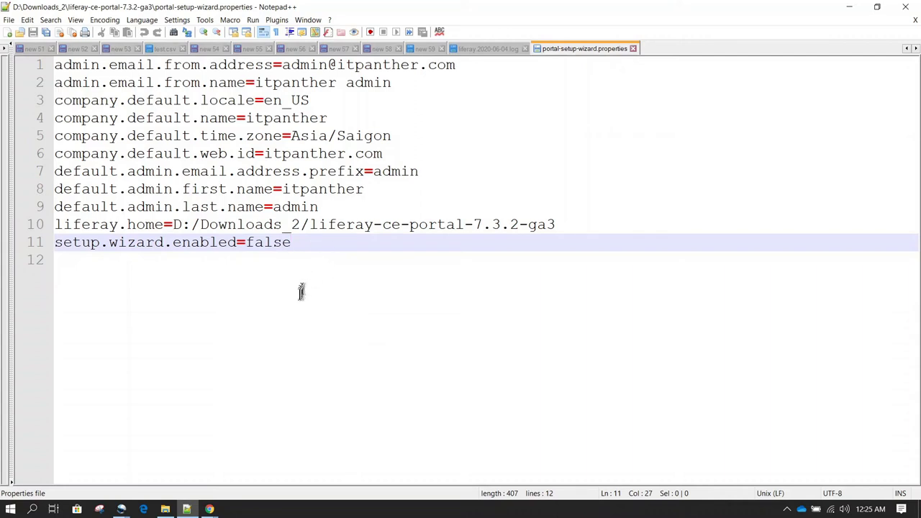
{"action": "left_click", "coordinate": [314, 368]}
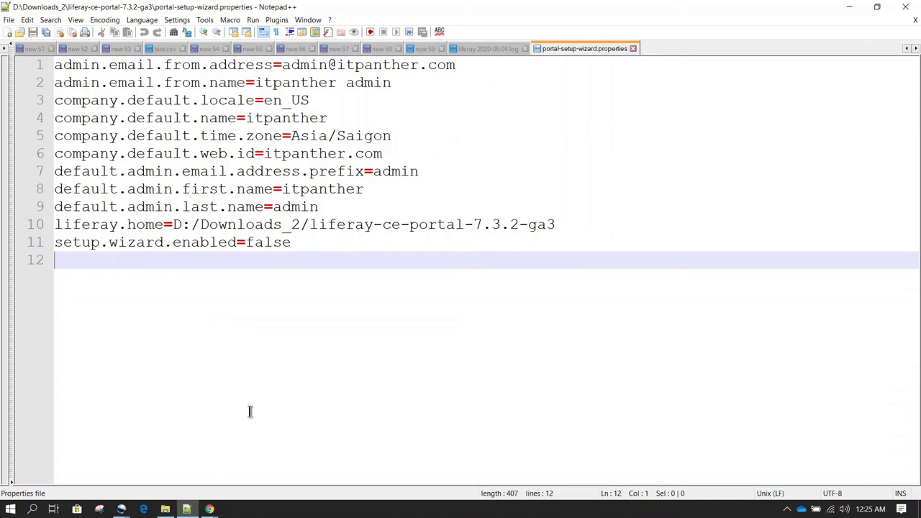
Step: Switch back to File Explorer and open the tomcat-9.0.33 folder
{"action": "left_click", "coordinate": [165, 509]}
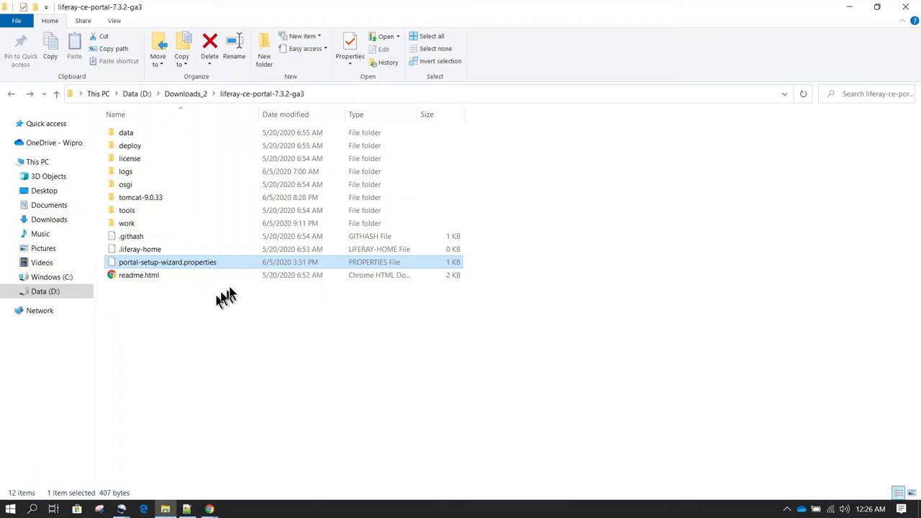
{"action": "left_click", "coordinate": [185, 198]}
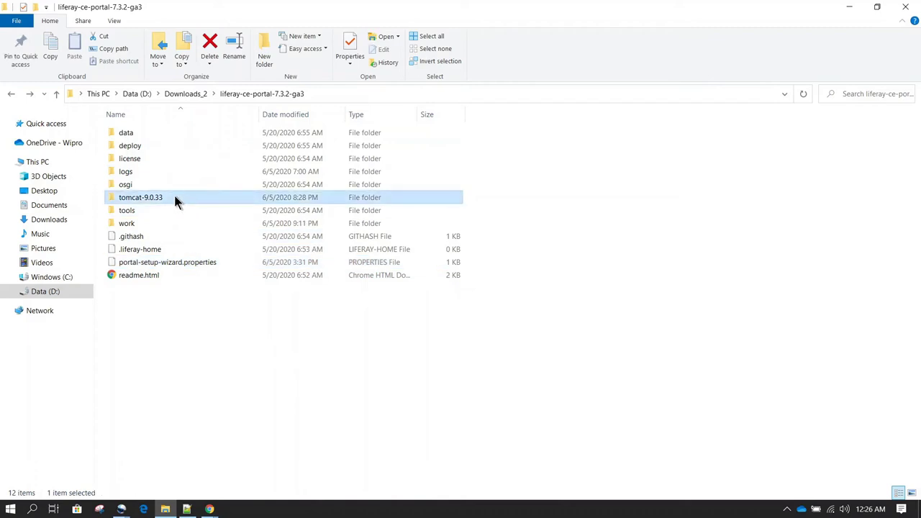
{"action": "double_click", "coordinate": [175, 200]}
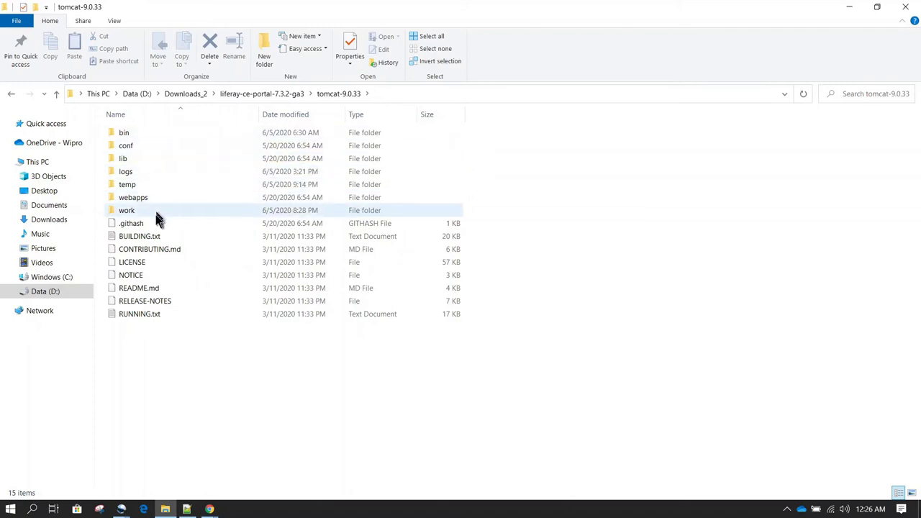
Step: Open the bin folder, point out startup.bat, shutdown.bat and setenv.bat, and return to the tomcat-9.0.33 folder
{"action": "left_click", "coordinate": [167, 136]}
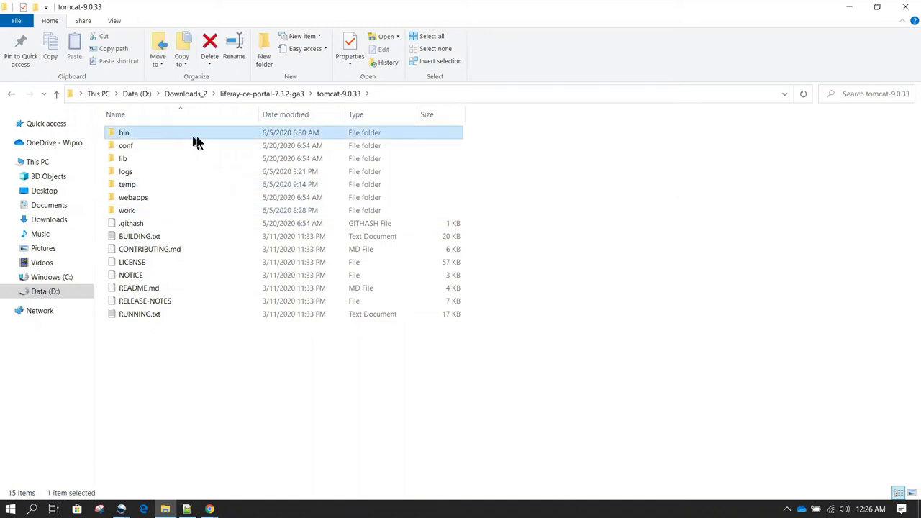
{"action": "double_click", "coordinate": [195, 139]}
{"action": "scroll", "coordinate": [473, 332], "scroll_direction": "down", "scroll_amount": 1}
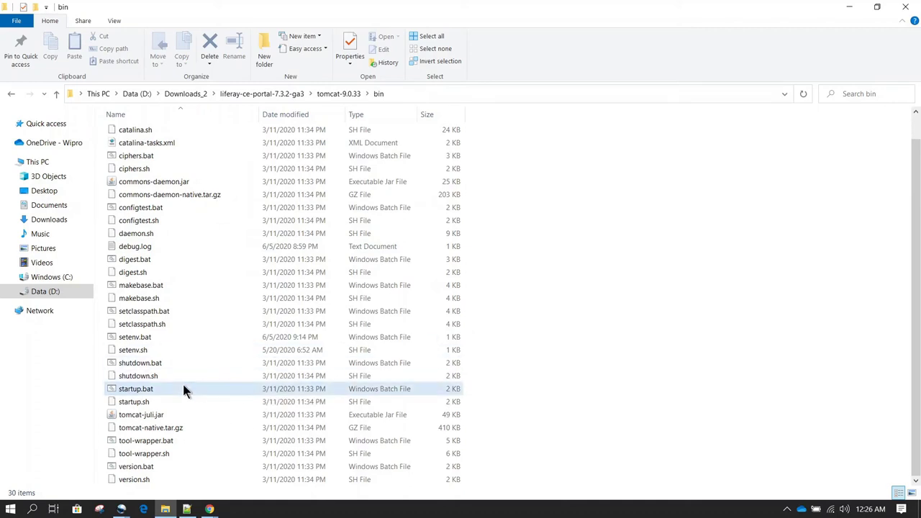
{"action": "left_click", "coordinate": [182, 381]}
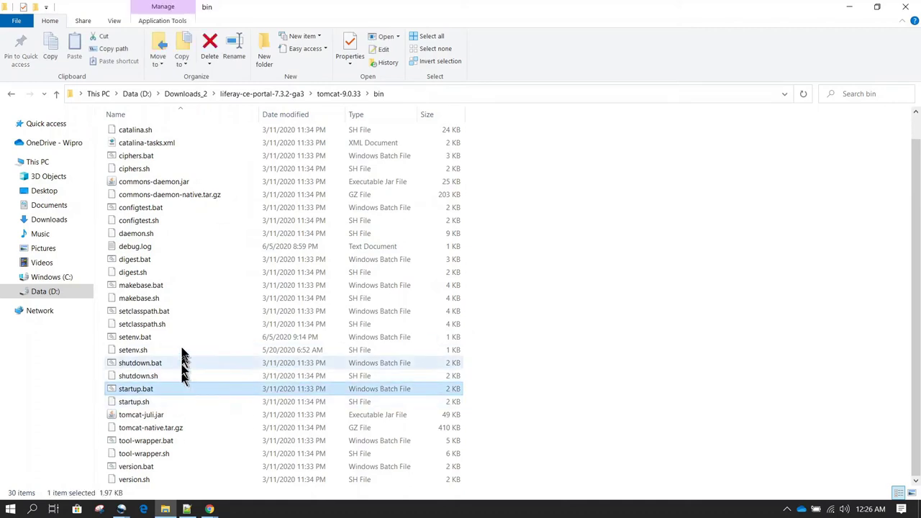
{"action": "key", "text": "Up"}
{"action": "key", "text": "Up"}
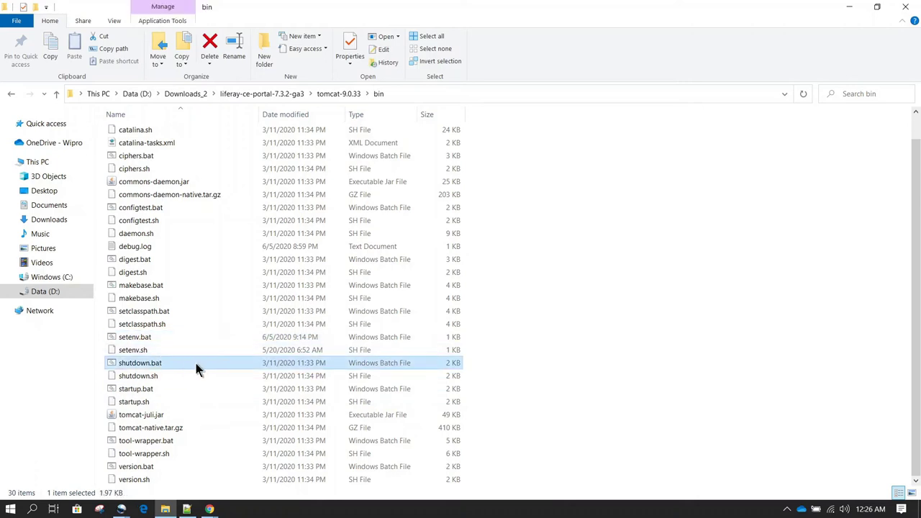
{"action": "left_click", "coordinate": [182, 336]}
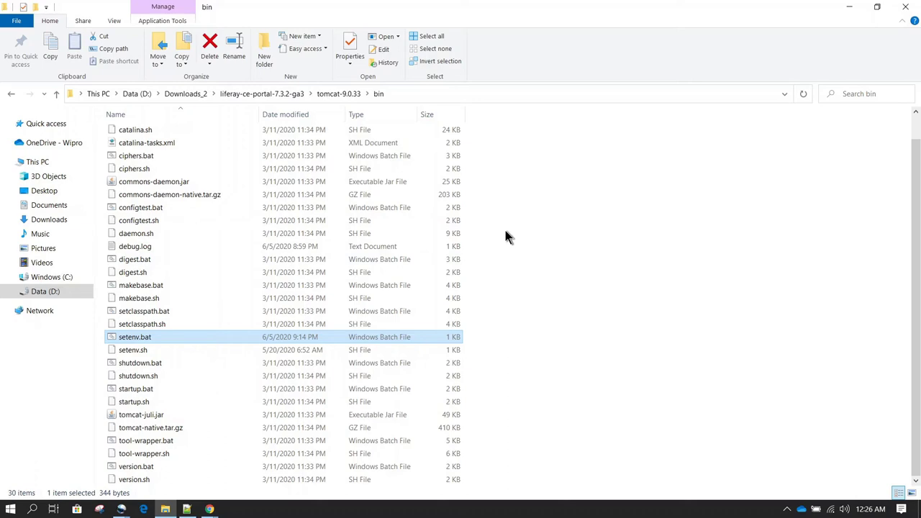
{"action": "key", "text": "alt+Left"}
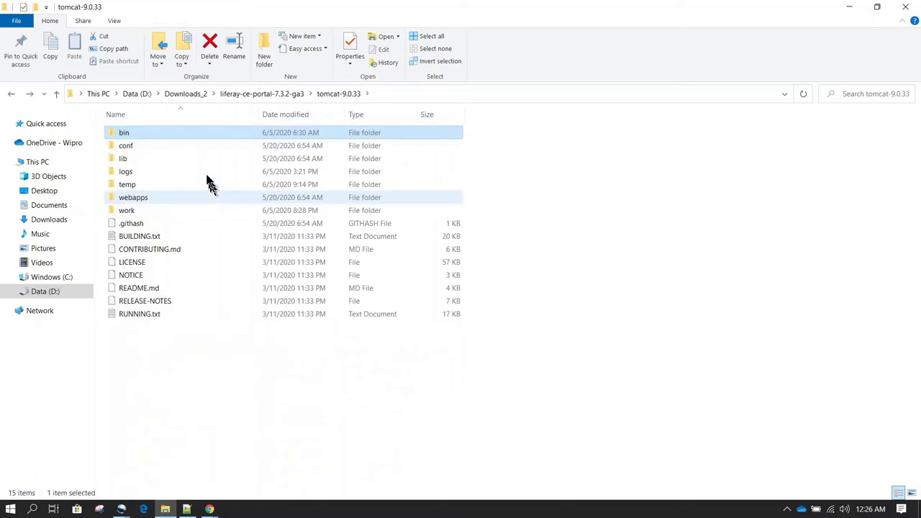
Step: View the configuration files in Tomcat's conf folder and go back to the tomcat-9.0.33 folder
{"action": "left_click", "coordinate": [155, 147]}
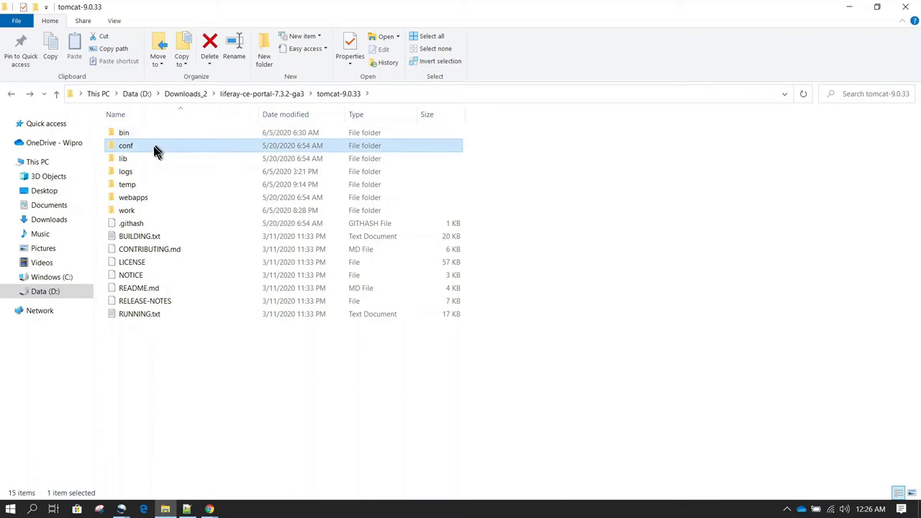
{"action": "double_click", "coordinate": [177, 148]}
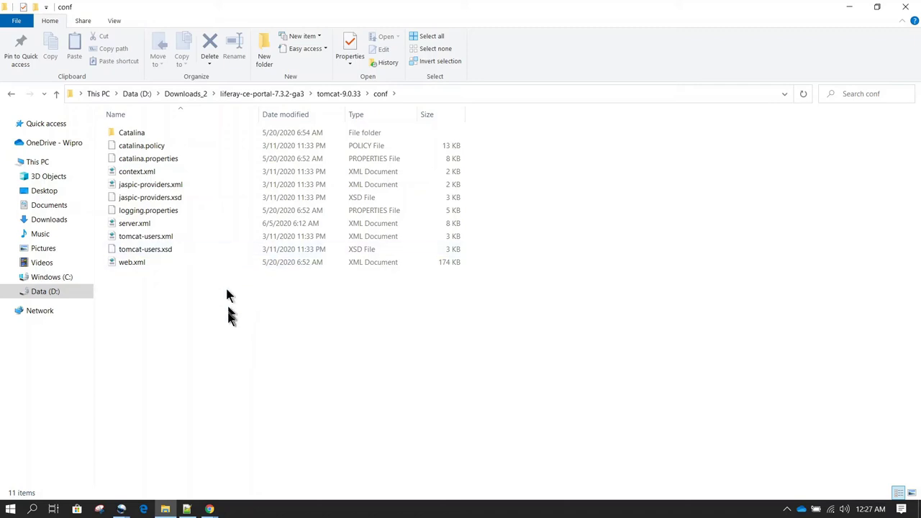
{"action": "key", "text": "BackSpace"}
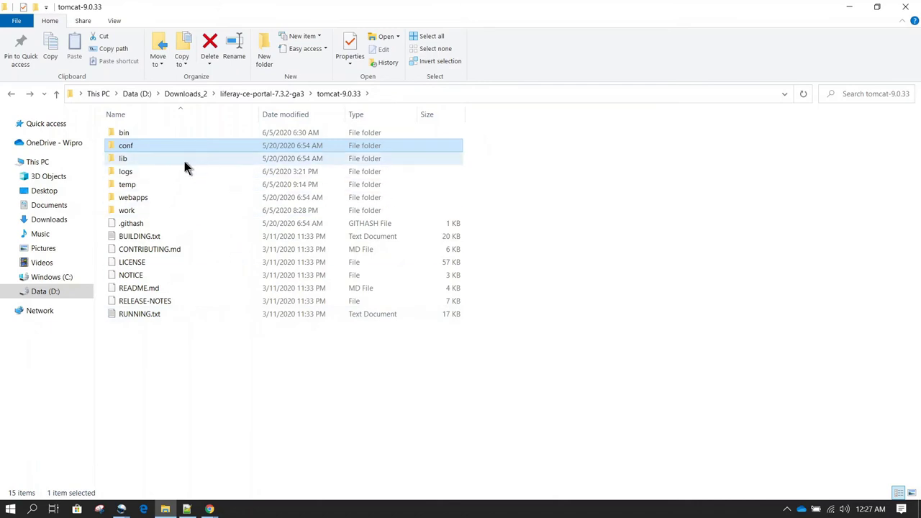
Step: Look through the JAR files in Tomcat's lib folder and return to the tomcat-9.0.33 folder
{"action": "left_click", "coordinate": [178, 161]}
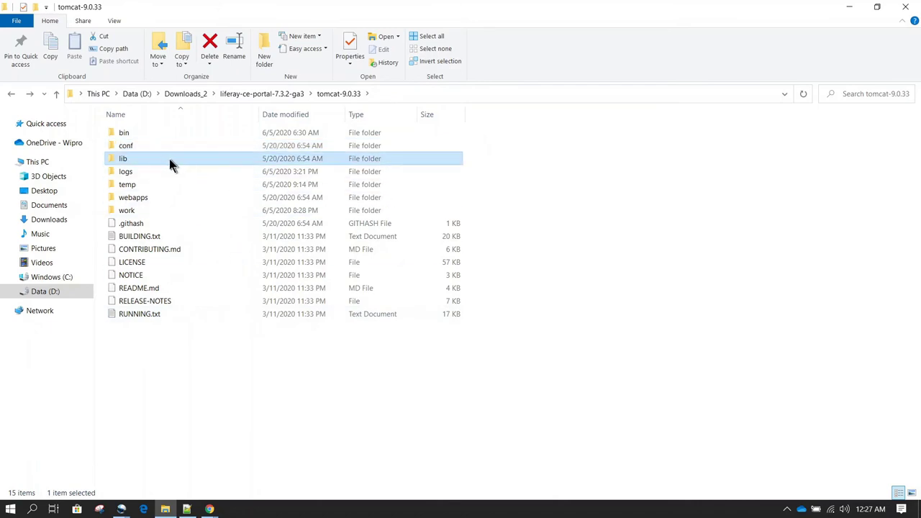
{"action": "double_click", "coordinate": [188, 162]}
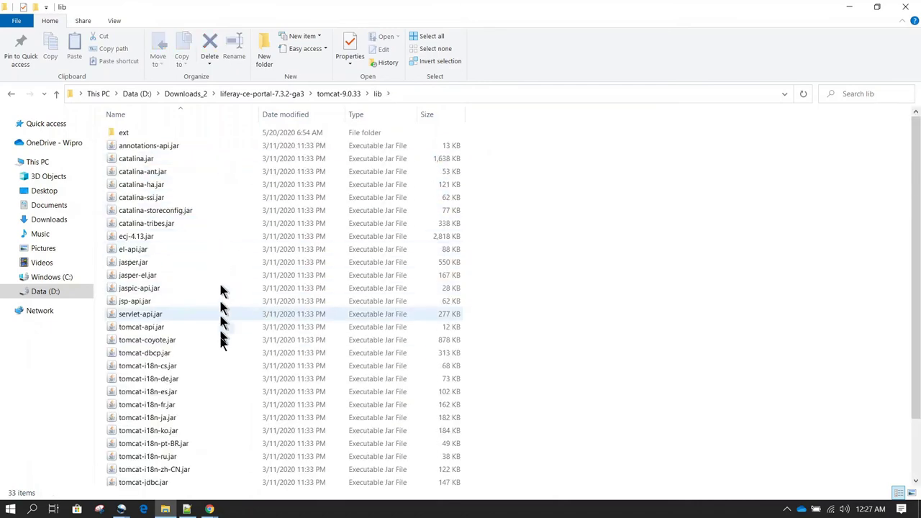
{"action": "scroll", "coordinate": [227, 385], "scroll_direction": "down", "scroll_amount": 2}
{"action": "scroll", "coordinate": [227, 379], "scroll_direction": "up", "scroll_amount": 2}
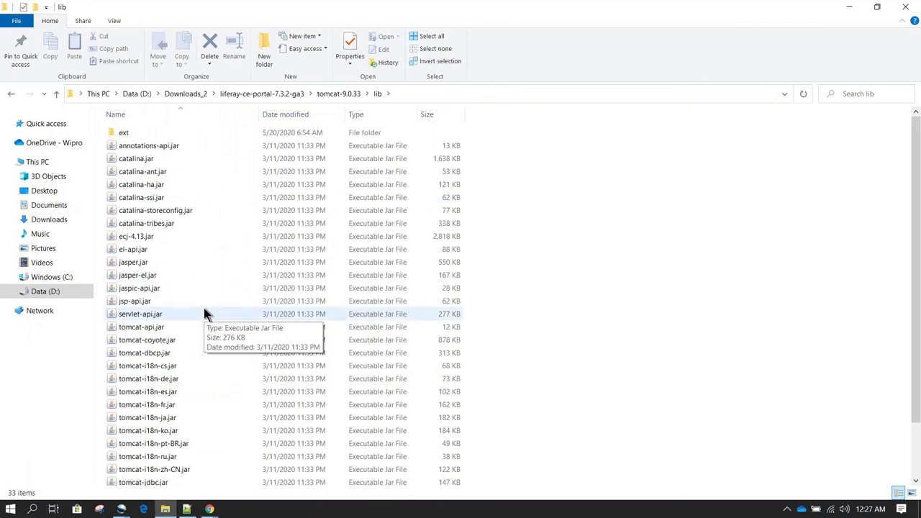
{"action": "key", "text": "BackSpace"}
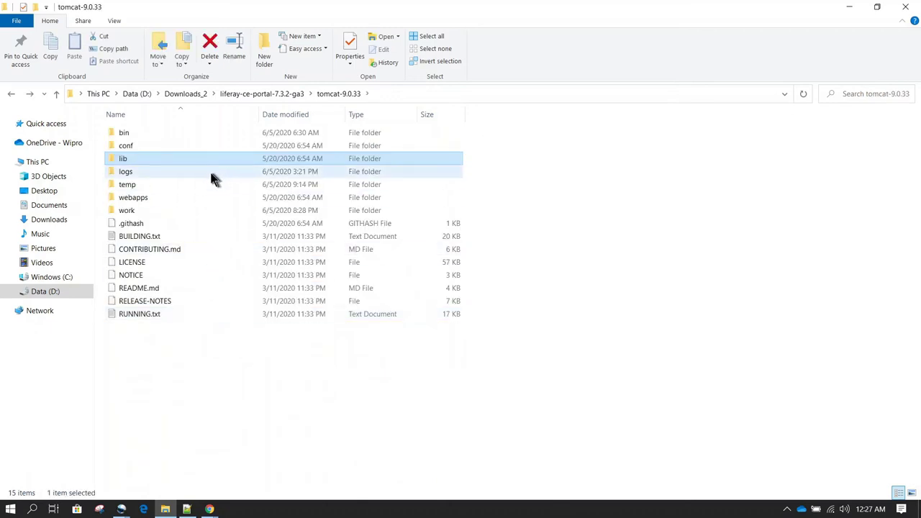
Step: Open Tomcat's logs folder and open catalina.2020-06-05.log in Notepad++
{"action": "left_click", "coordinate": [212, 179]}
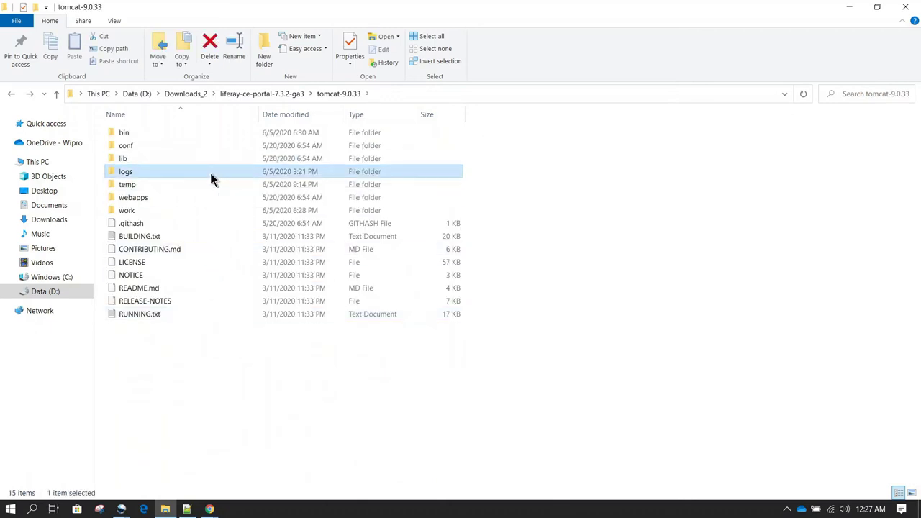
{"action": "double_click", "coordinate": [165, 174]}
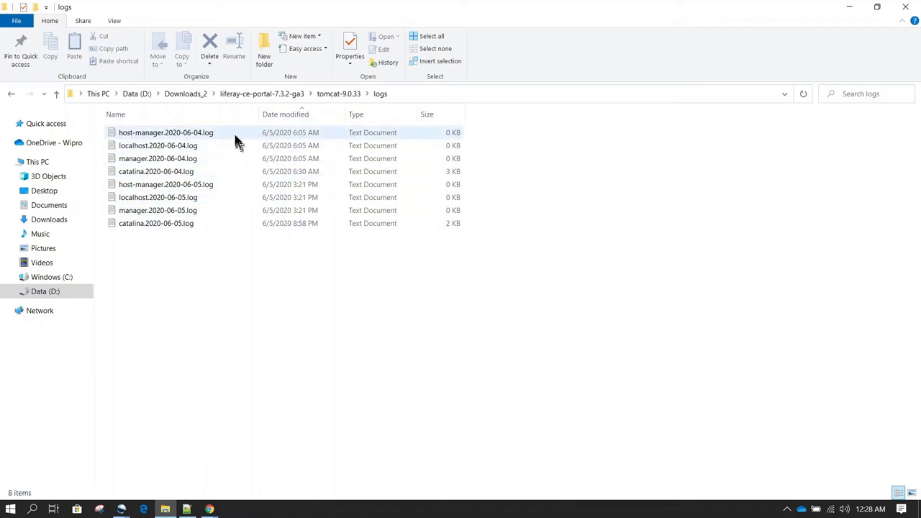
{"action": "left_click", "coordinate": [218, 224]}
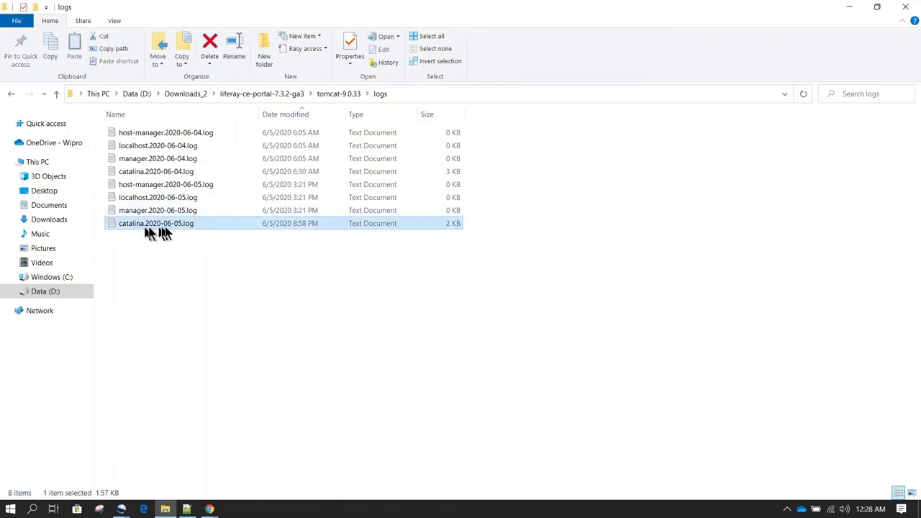
{"action": "left_click_drag", "start_coordinate": [202, 228], "coordinate": [209, 411]}
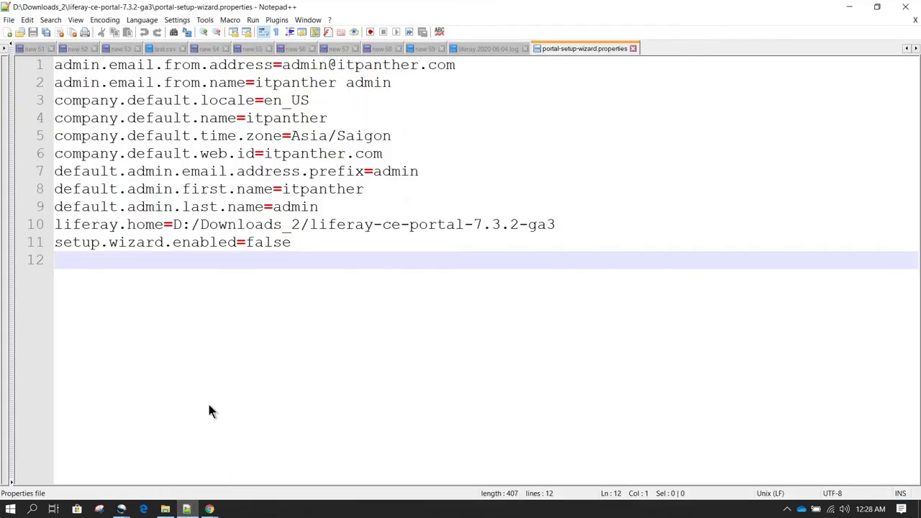
Step: Examine the server initialization and startup entries in catalina.2020-06-05.log down to line 12
{"action": "scroll", "coordinate": [376, 262], "scroll_direction": "down", "scroll_amount": 3}
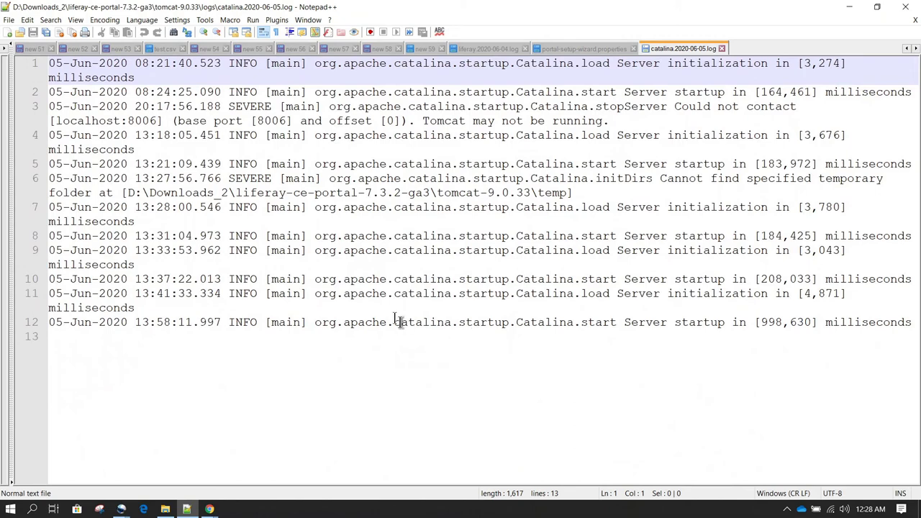
{"action": "left_click_drag", "start_coordinate": [176, 134], "coordinate": [519, 309]}
{"action": "left_click", "coordinate": [552, 323]}
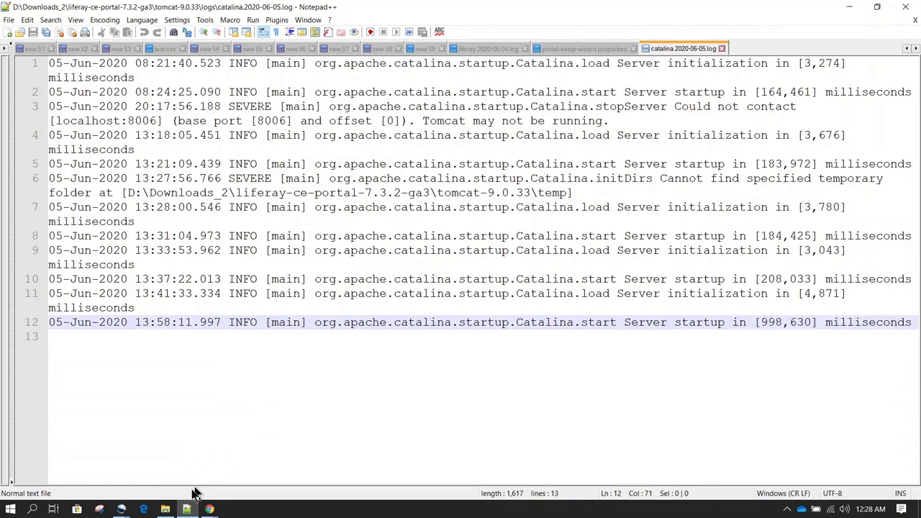
Step: Switch back to File Explorer and go up from the logs folder to tomcat-9.0.33
{"action": "left_click", "coordinate": [165, 509]}
{"action": "left_click", "coordinate": [243, 372]}
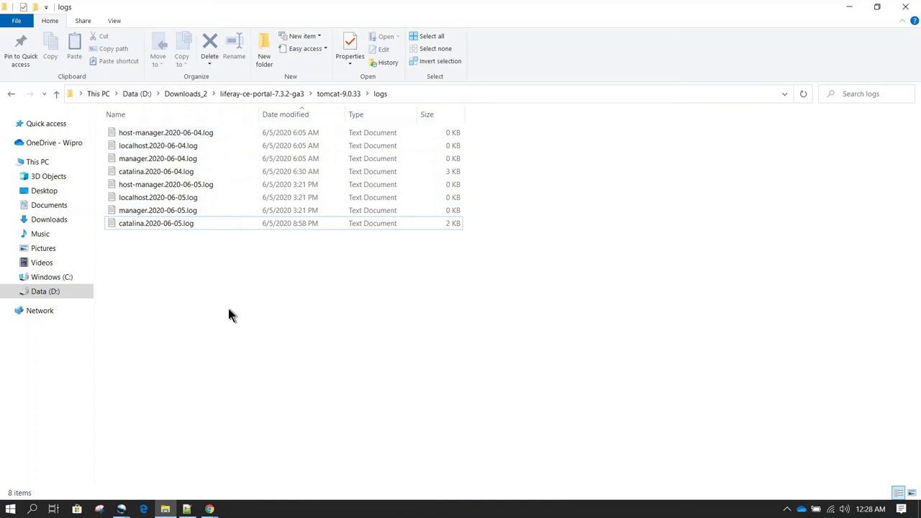
{"action": "key", "text": "alt+Up"}
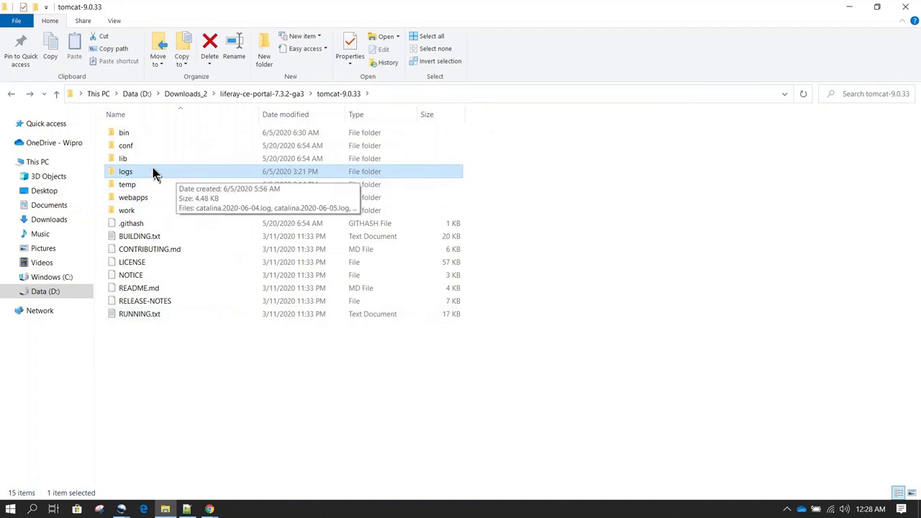
Step: View the contents of Tomcat's temp folder and go back to the tomcat-9.0.33 folder
{"action": "left_click", "coordinate": [151, 186]}
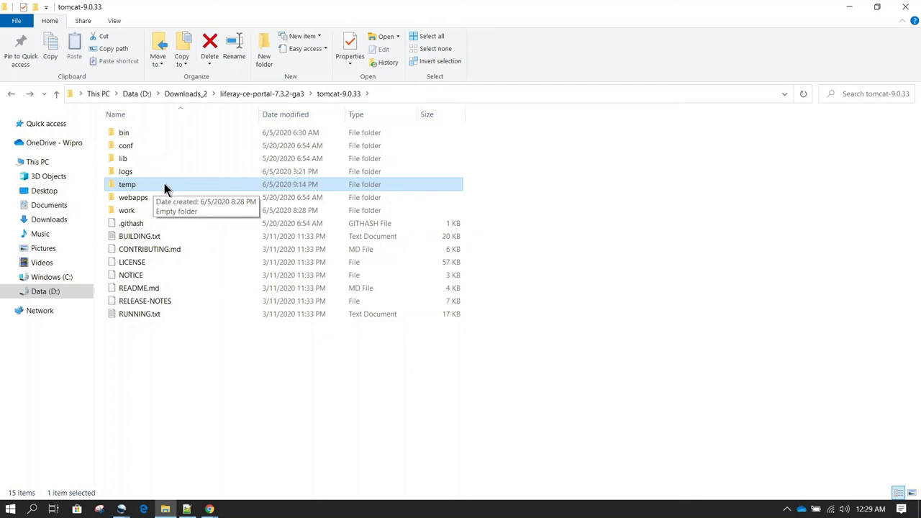
{"action": "double_click", "coordinate": [164, 183]}
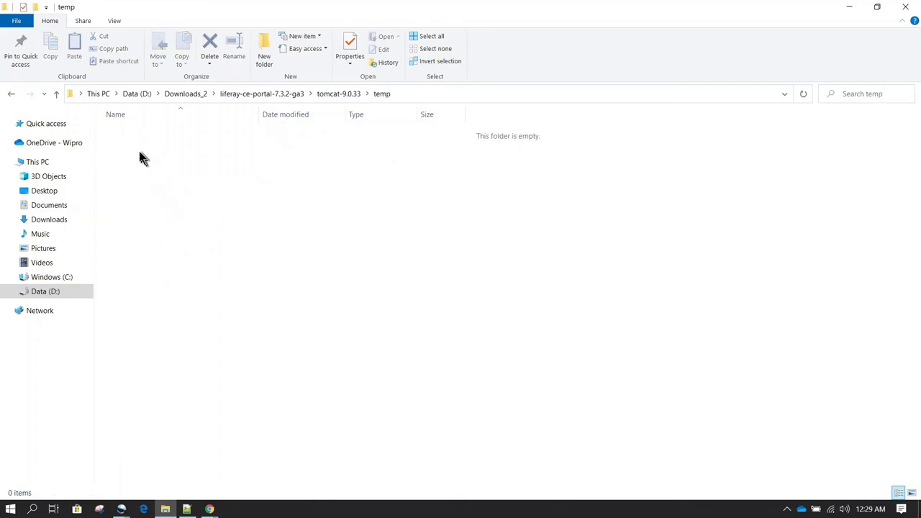
{"action": "left_click", "coordinate": [11, 93]}
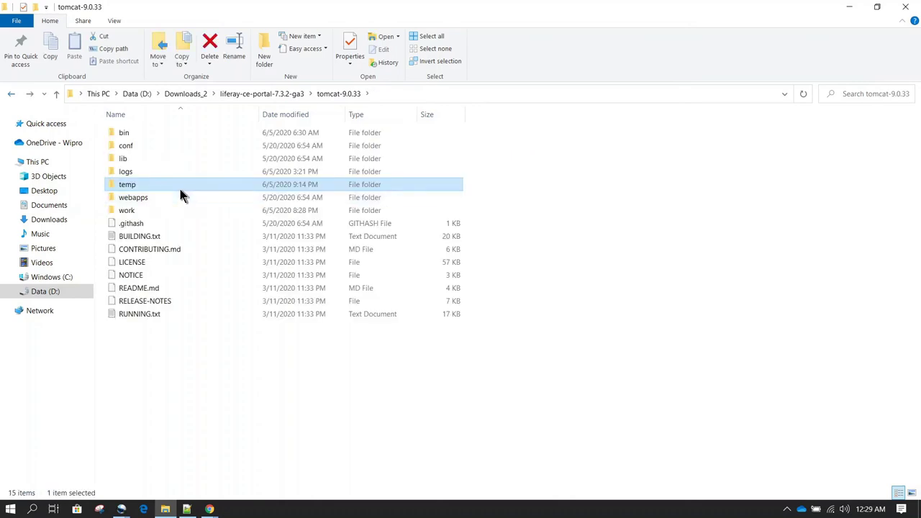
Step: View the contents of the webapps folder, return to tomcat-9.0.33 and select the work folder
{"action": "left_click", "coordinate": [168, 203]}
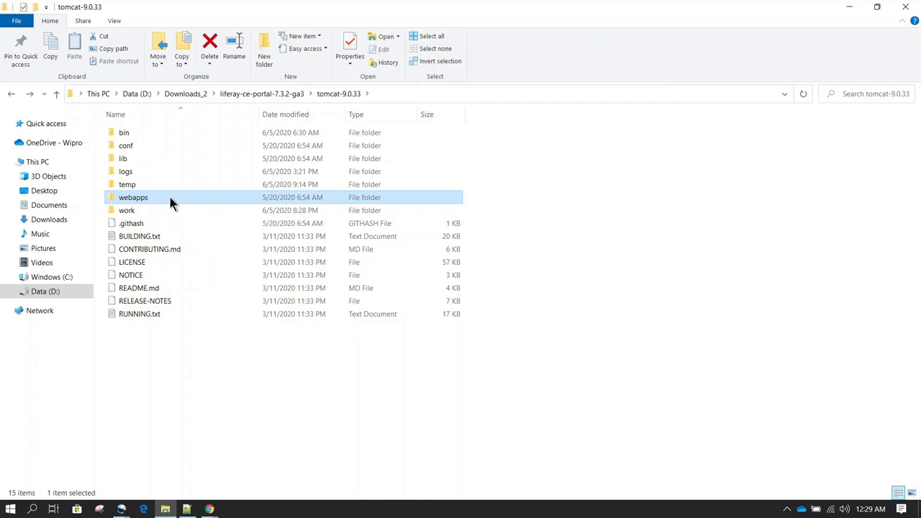
{"action": "double_click", "coordinate": [170, 197]}
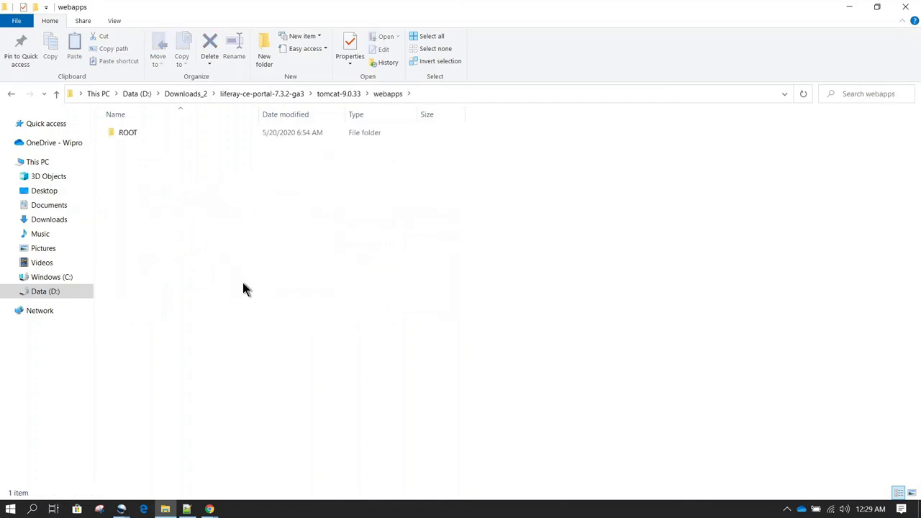
{"action": "key", "text": "BackSpace"}
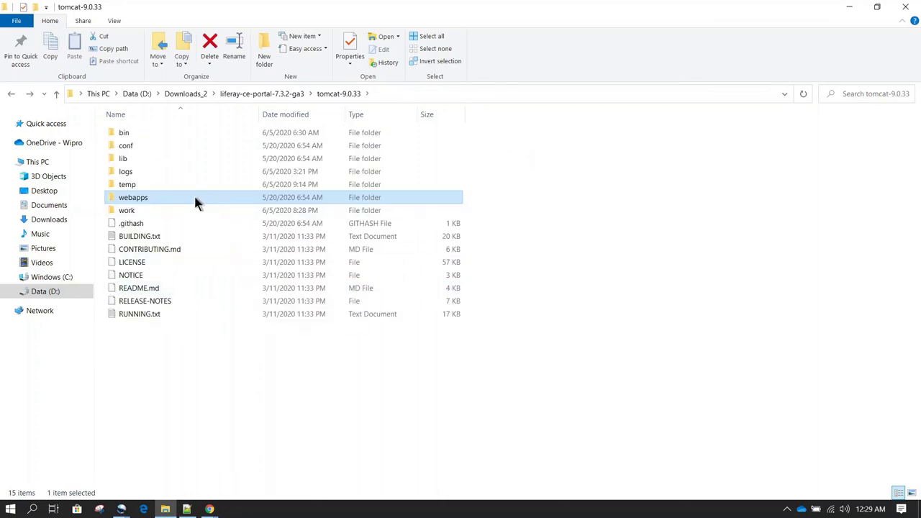
{"action": "left_click", "coordinate": [153, 213]}
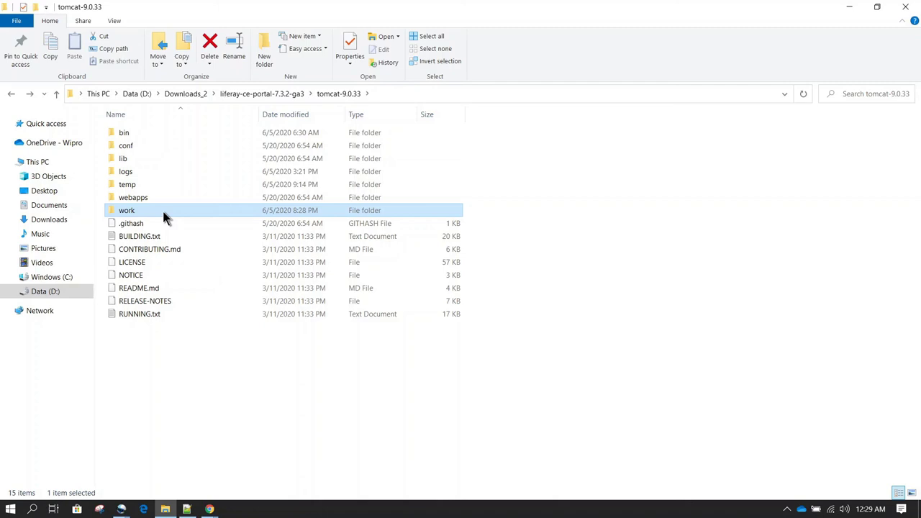
Step: View the contents of Tomcat's work folder, return to tomcat-9.0.33 and select the temp and work folders together
{"action": "double_click", "coordinate": [165, 217]}
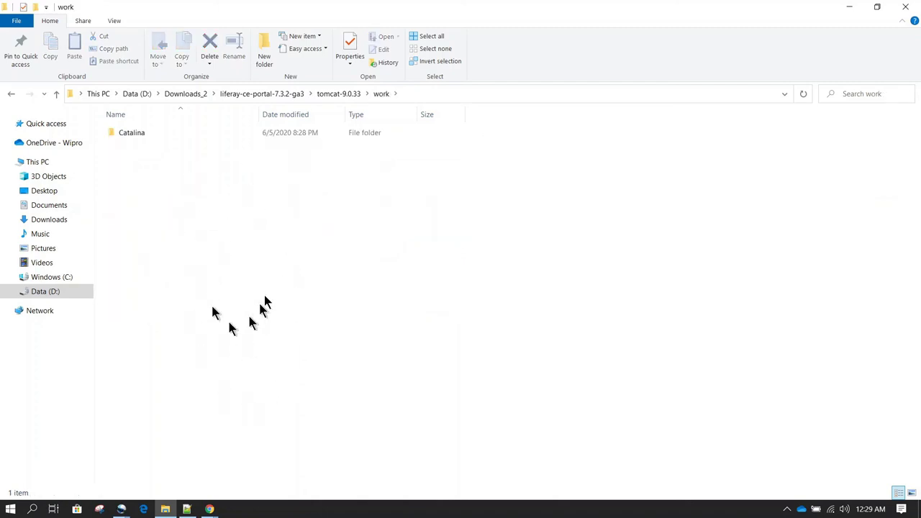
{"action": "left_click", "coordinate": [10, 95]}
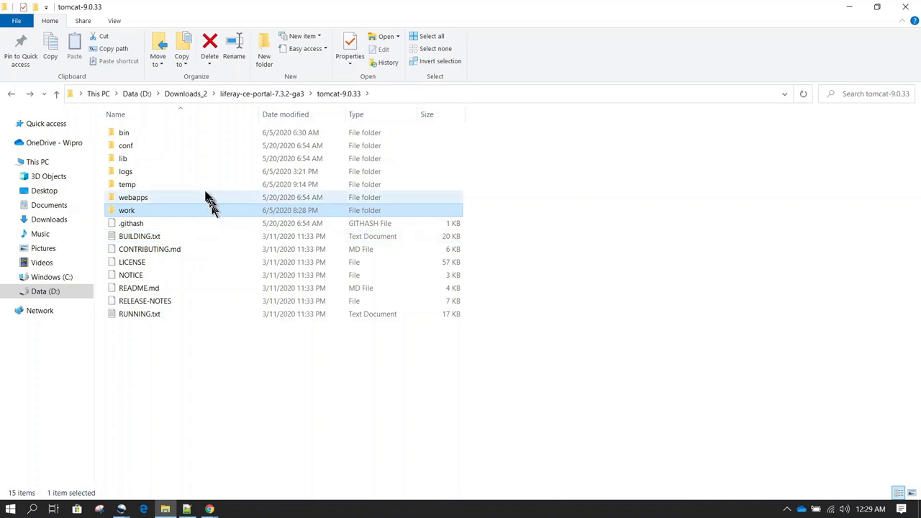
{"action": "left_click", "coordinate": [146, 187], "text": "ctrl"}
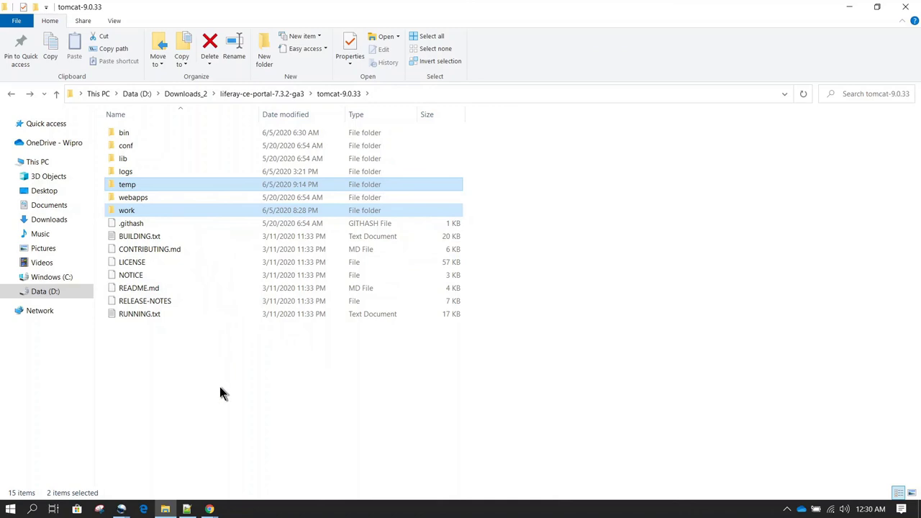
Step: Clear the folder selection and go up from tomcat-9.0.33 to the liferay-ce-portal-7.3.2-ga3 folder
{"action": "left_click", "coordinate": [180, 211]}
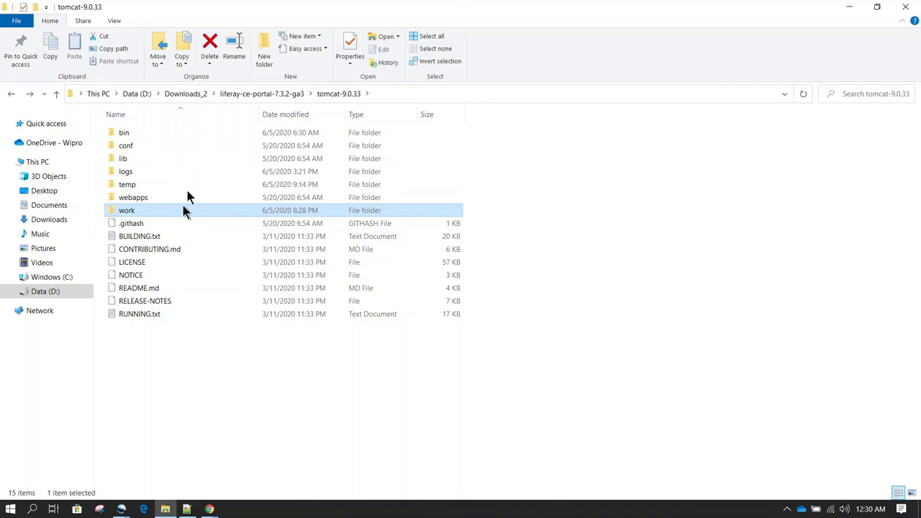
{"action": "left_click", "coordinate": [253, 375]}
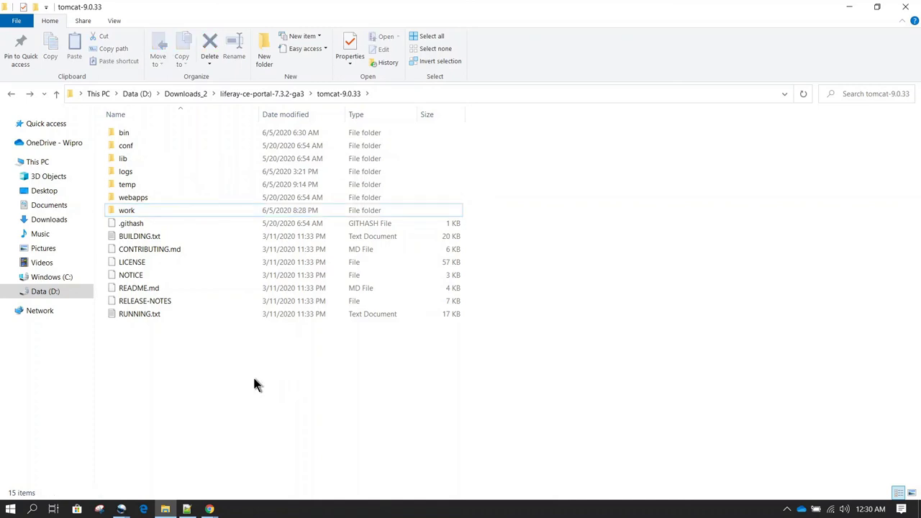
{"action": "key", "text": "alt+Up"}
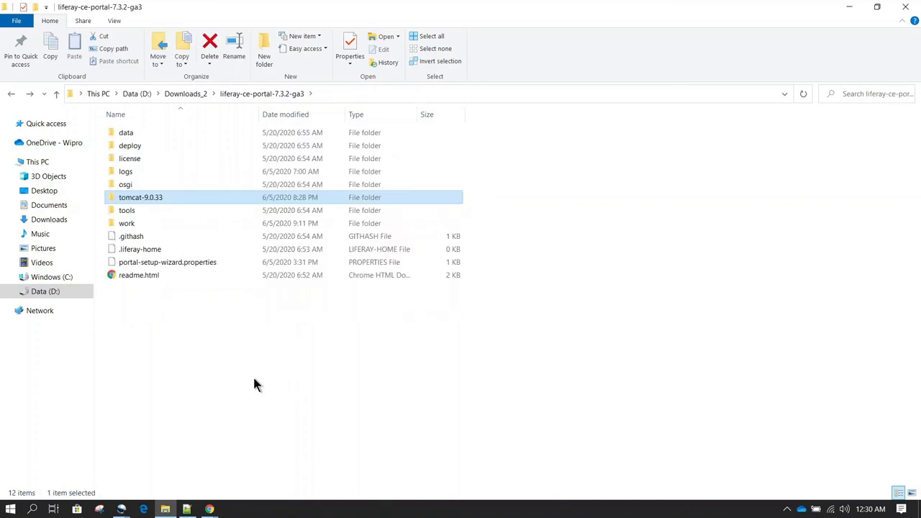